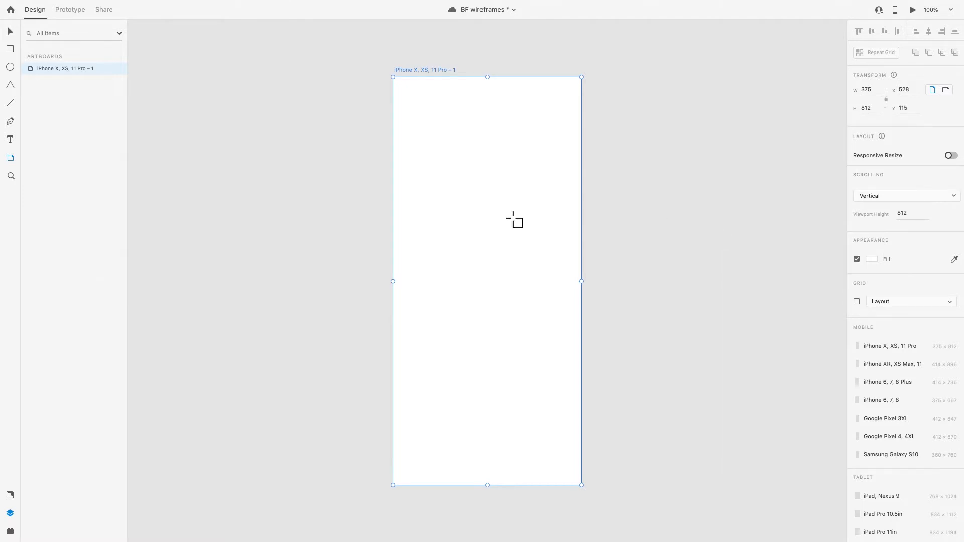
pyautogui.hscroll(-2, 512, 218)
pyautogui.scroll(1, 513, 218)
pyautogui.scroll(4, 513, 219)
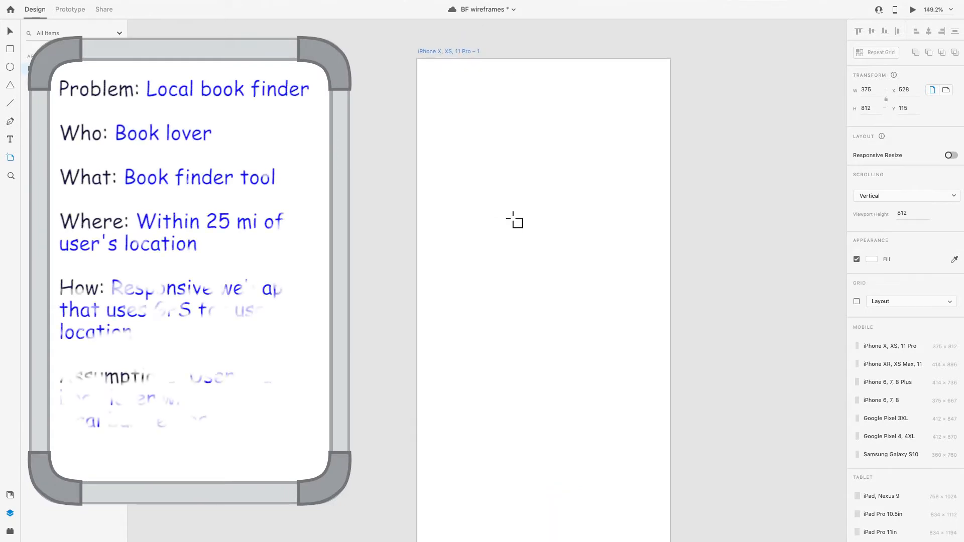
pyautogui.scroll(-2, 513, 219)
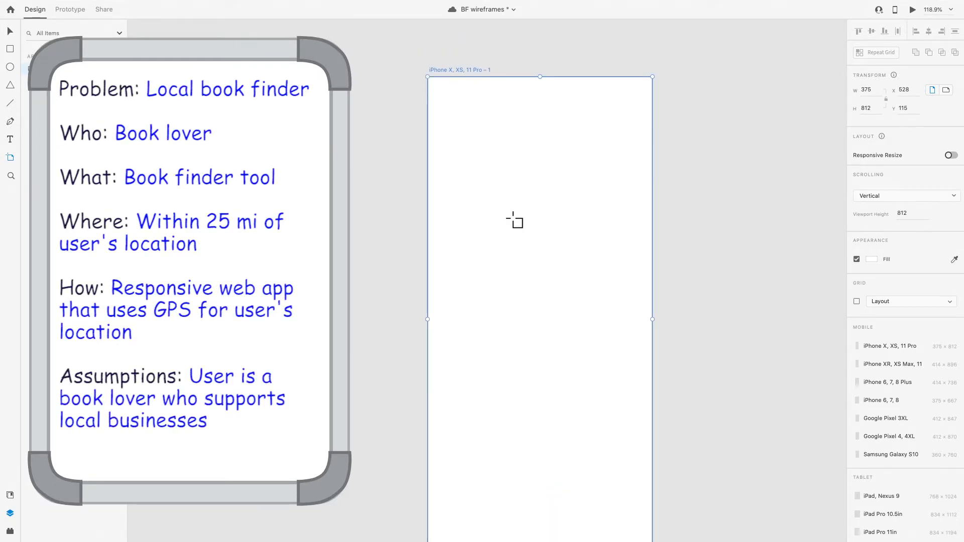
pyautogui.scroll(1, 513, 220)
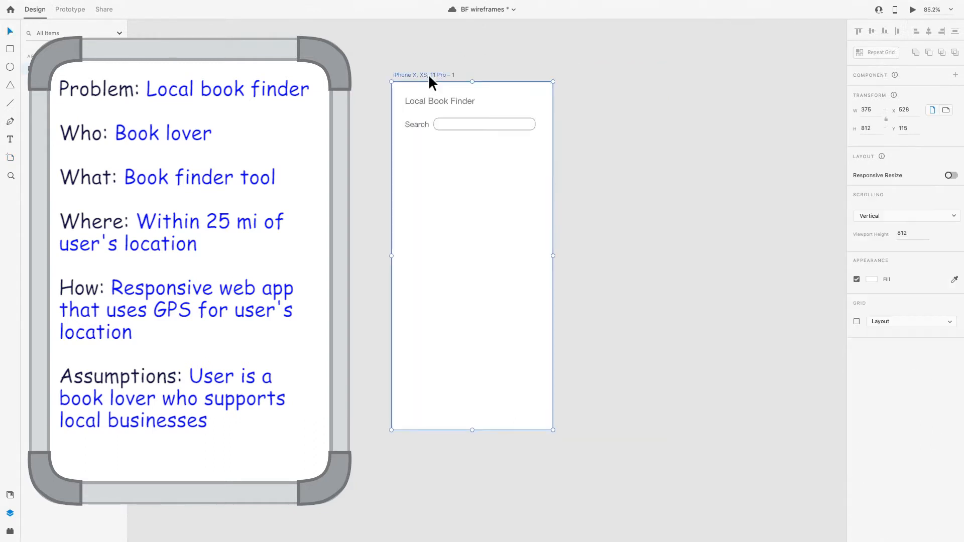
# Duplicate the phone artboard with the Local Book Finder heading and search field beside the original
pyautogui.hotkey('ctrl', 'd')
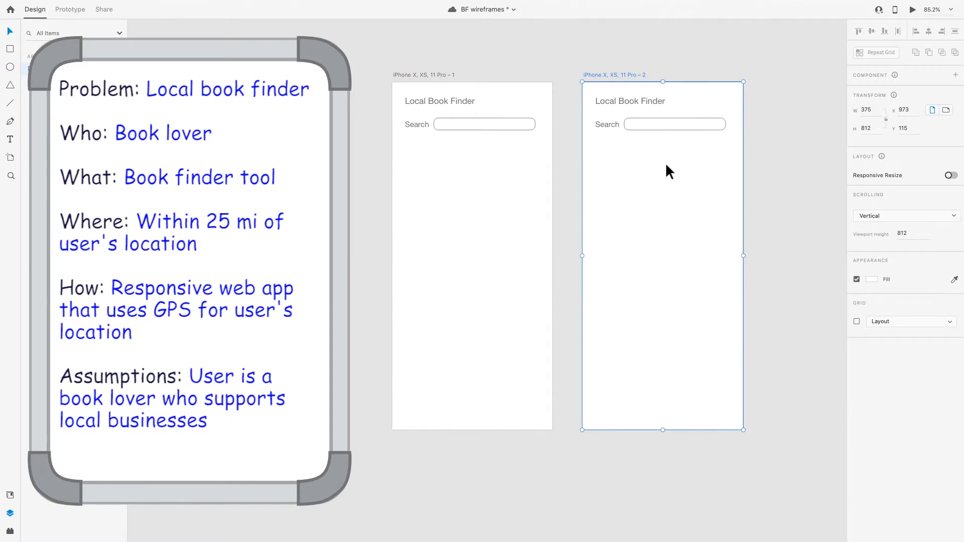
pyautogui.click(645, 215)
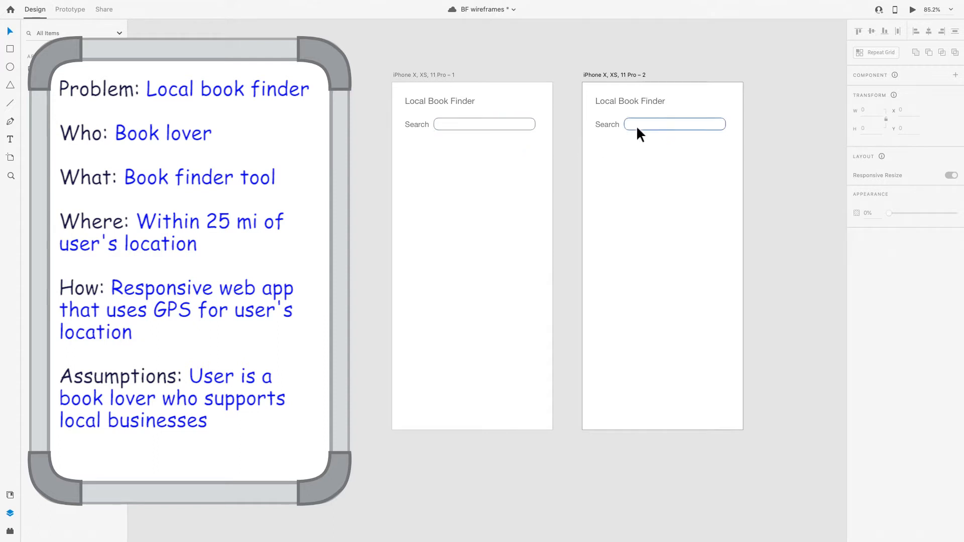
# Replace the copy's search field with a San Francisco bookstore list and place a 2.5 mi label beside each of the three stores
pyautogui.click(651, 124)
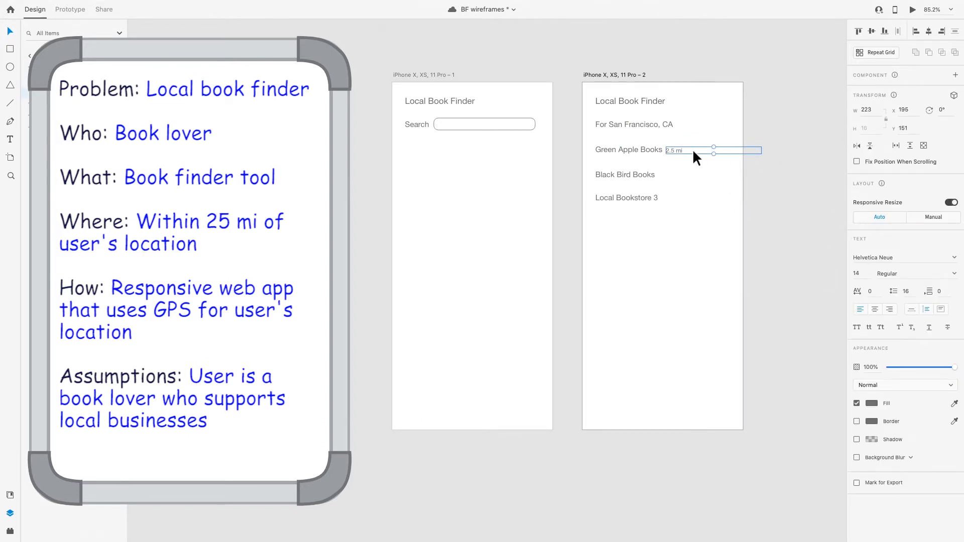
pyautogui.moveTo(649, 252); pyautogui.dragTo(664, 170)
pyautogui.keyDown('alt'); pyautogui.click(664, 171); pyautogui.keyUp('alt')
pyautogui.click(680, 183)
pyautogui.click(638, 176)
pyautogui.moveTo(673, 173); pyautogui.dragTo(668, 195)
pyautogui.press('Escape')
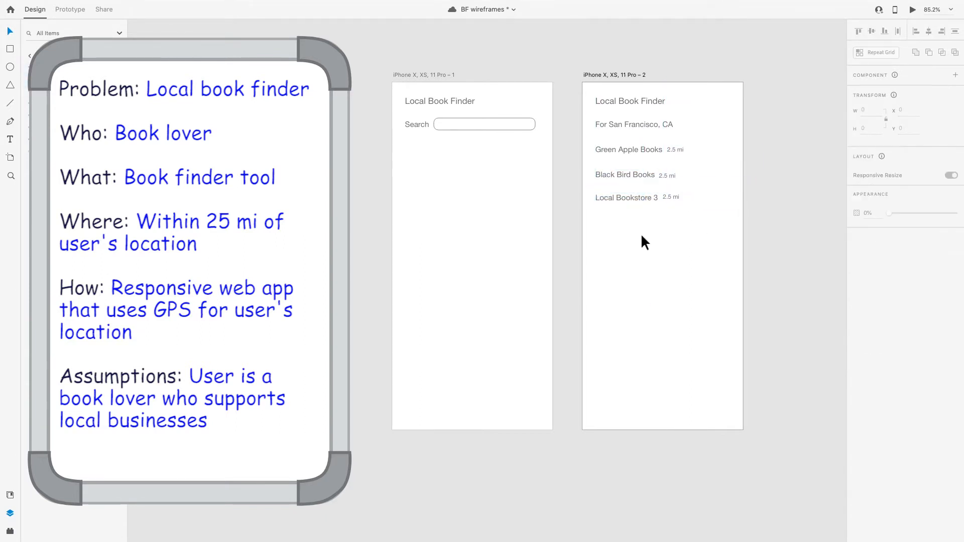
# Draw a button rectangle about 88 by 29 in the Green Apple Books row and choose a strong blue for it
pyautogui.click(701, 147)
pyautogui.press('r')
pyautogui.moveTo(699, 142); pyautogui.dragTo(736, 153)
pyautogui.click(871, 330)
pyautogui.moveTo(838, 286); pyautogui.dragTo(839, 302)
pyautogui.moveTo(754, 321); pyautogui.dragTo(821, 285)
pyautogui.moveTo(811, 365)
pyautogui.mouseDown()
pyautogui.moveTo(777, 365)
pyautogui.moveTo(771, 352)
pyautogui.mouseUp()
# Apply the same blue to the button's fill, turn off its border and set its corner radius to 8
pyautogui.press('super+c')
pyautogui.click(877, 328)
pyautogui.click(873, 313)
pyautogui.press('super+v')
pyautogui.hscroll(1, 841, 430)
pyautogui.click(857, 330)
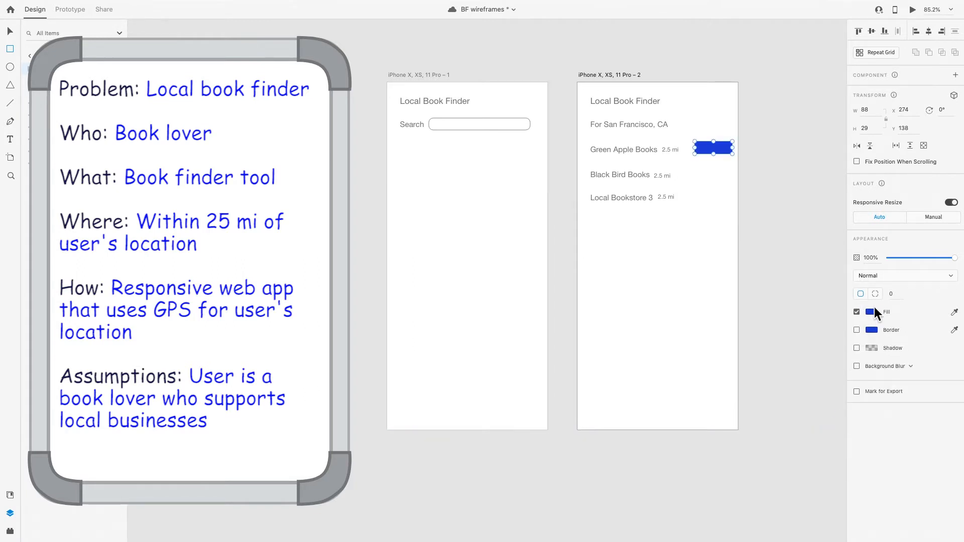
pyautogui.write('8')
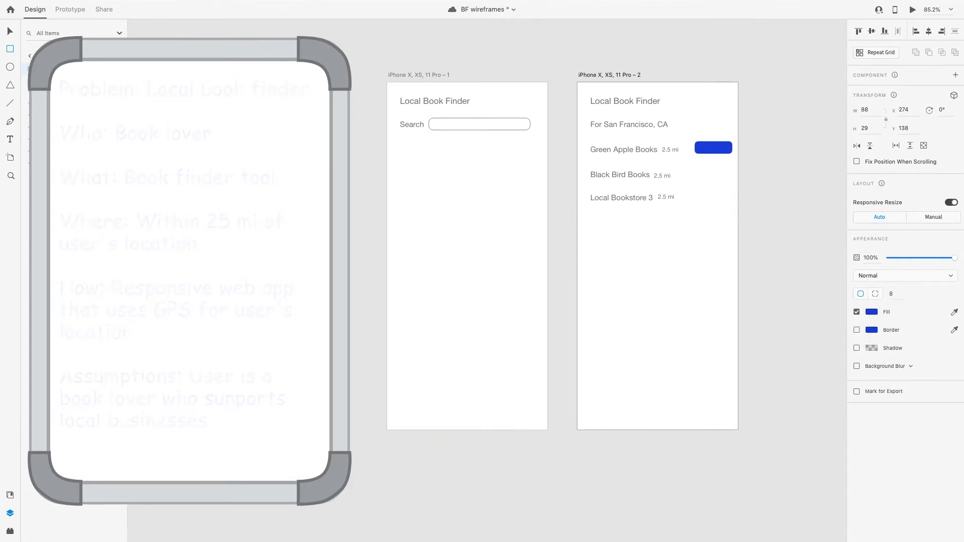
# Duplicate the blue button into the Black Bird Books and Local Bookstore 3 rows
pyautogui.moveTo(712, 146); pyautogui.dragTo(713, 173)
pyautogui.moveTo(712, 173); pyautogui.dragTo(712, 195)
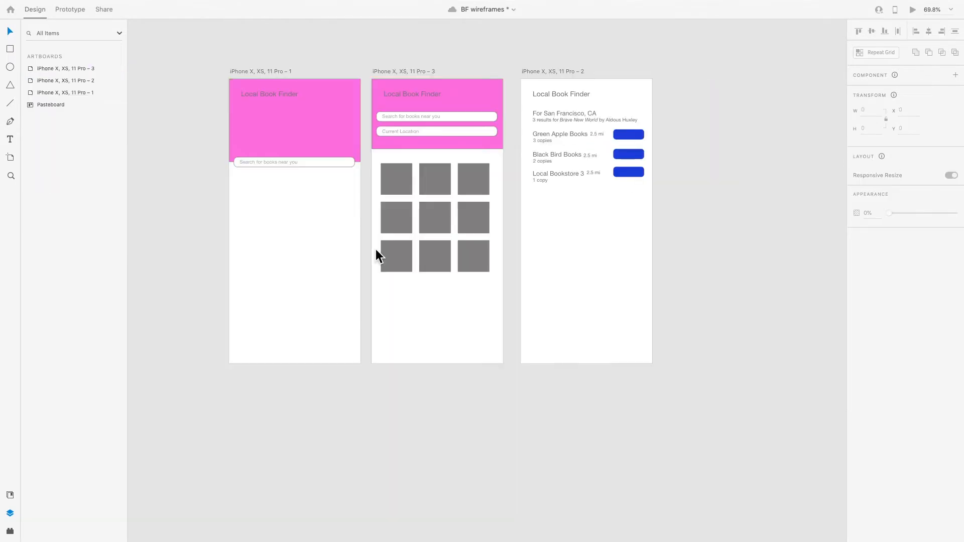
# Examine the two Book Finder lettering samples on the pasteboard and compare them with the phone screens
pyautogui.hscroll(-15, 381, 405)
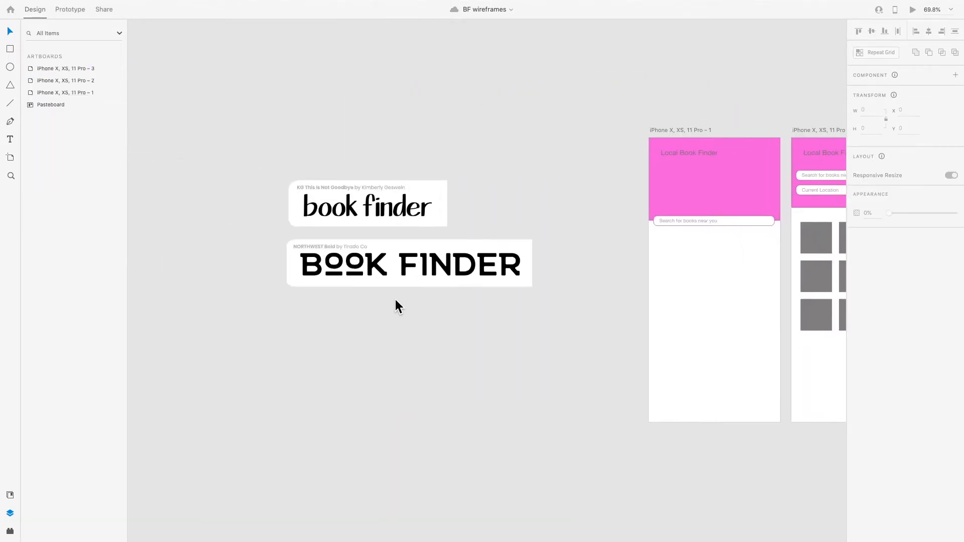
pyautogui.scroll(5, 364, 263)
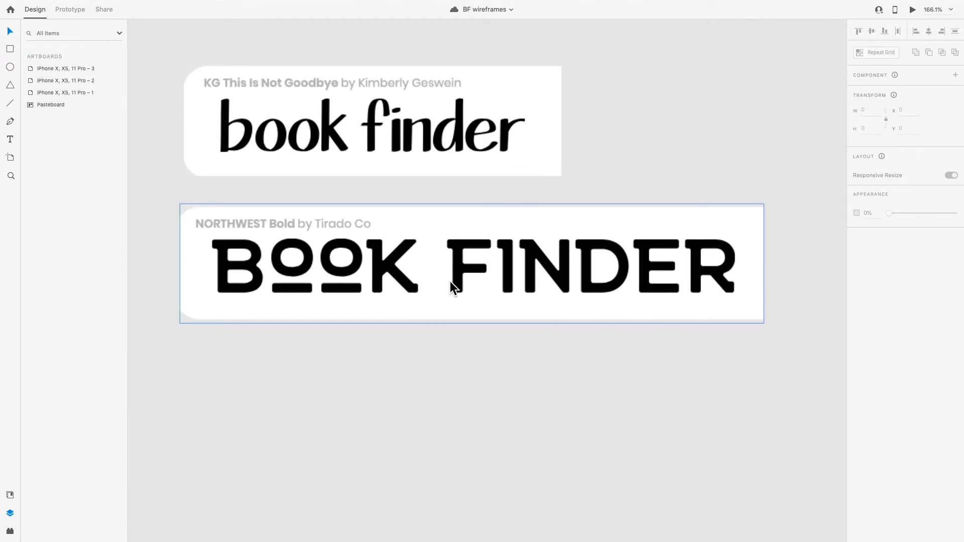
pyautogui.scroll(-2, 450, 287)
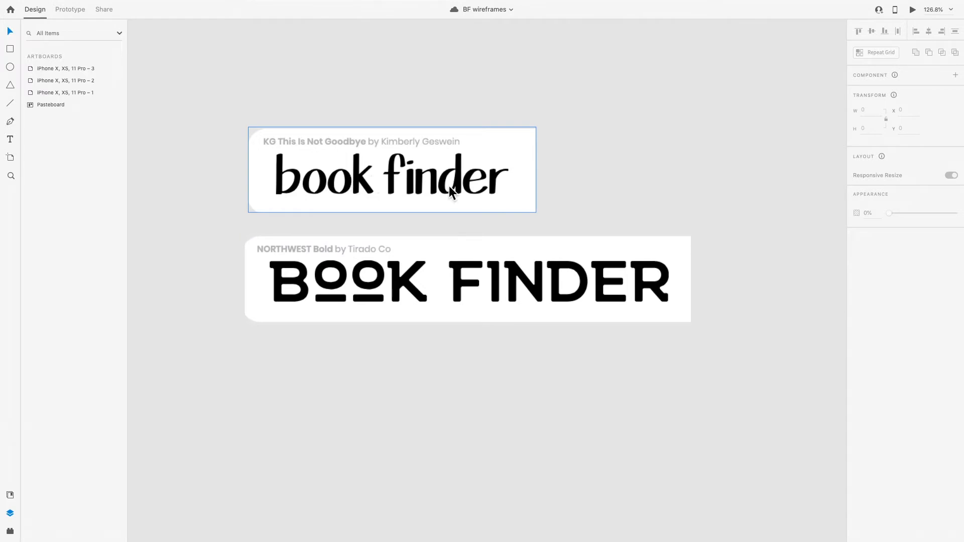
pyautogui.scroll(-1, 339, 378)
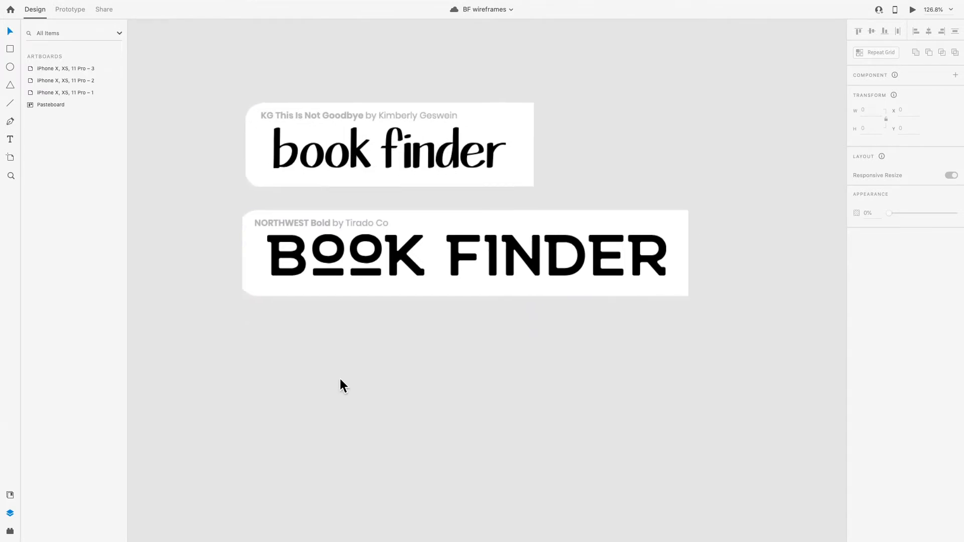
pyautogui.scroll(-5, 393, 324)
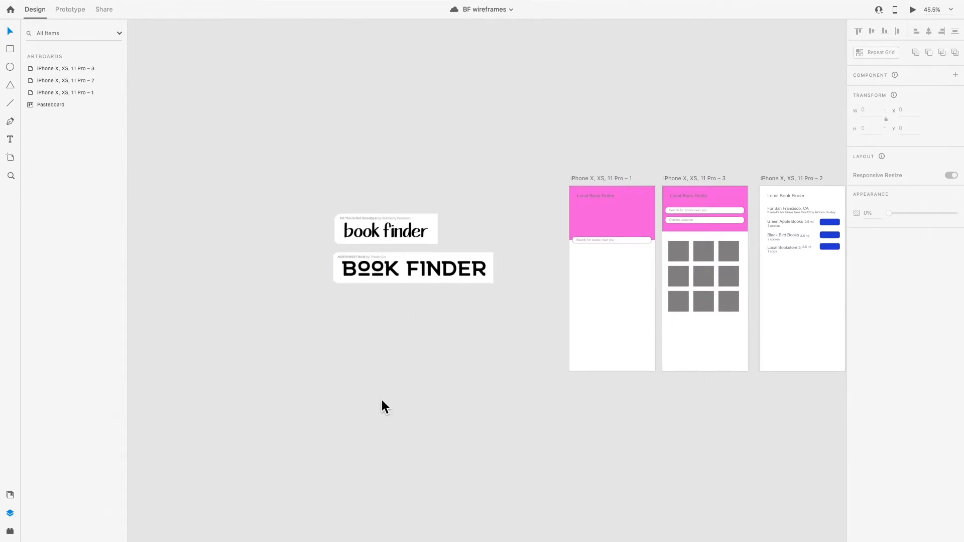
pyautogui.scroll(2, 383, 399)
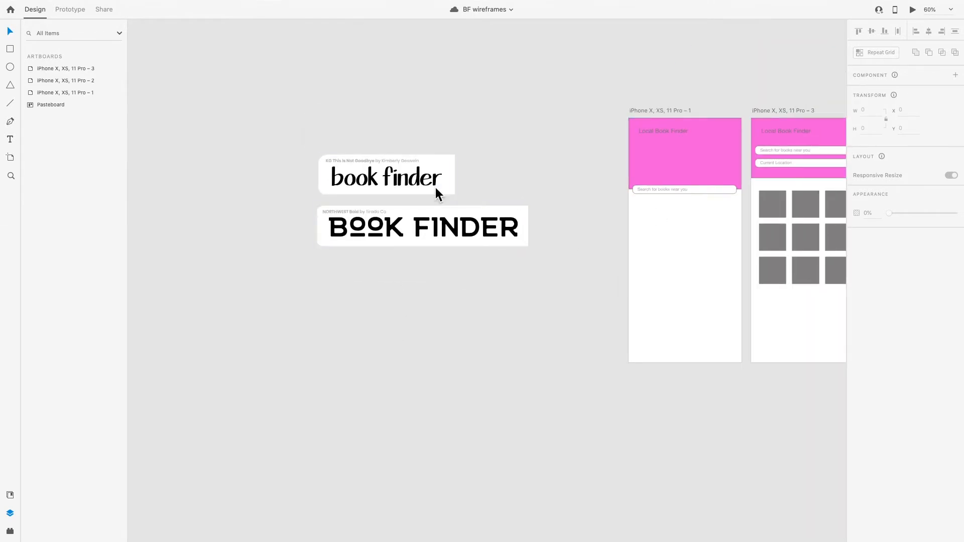
pyautogui.hscroll(-5, 481, 317)
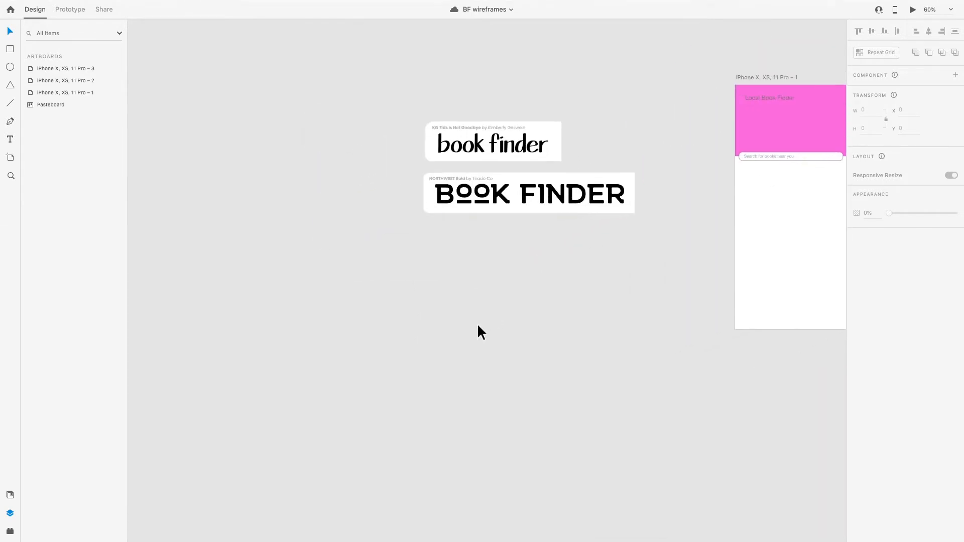
# Add an iPhone X, XS, 11 Pro artboard and move it beneath the two lettering samples
pyautogui.press('a')
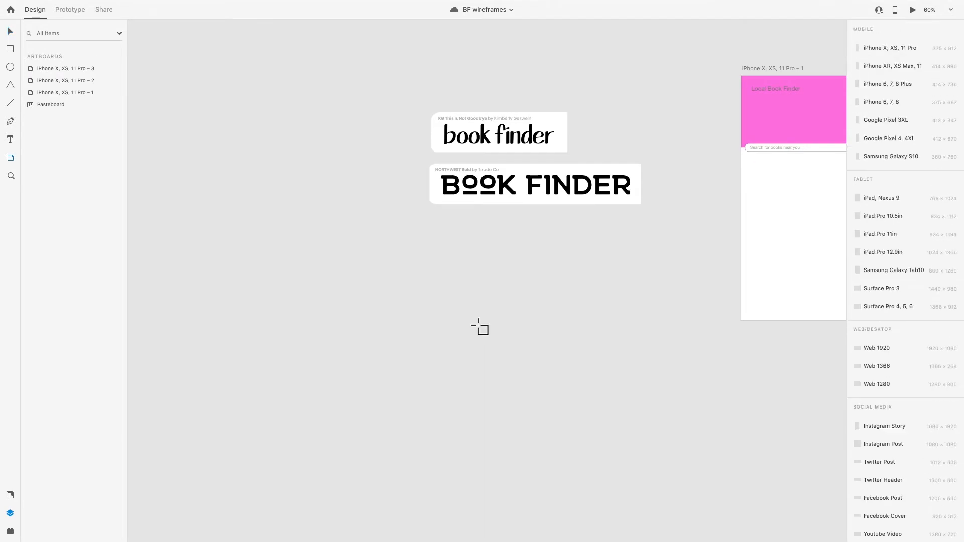
pyautogui.scroll(-1, 871, 375)
pyautogui.scroll(1, 895, 101)
pyautogui.click(896, 47)
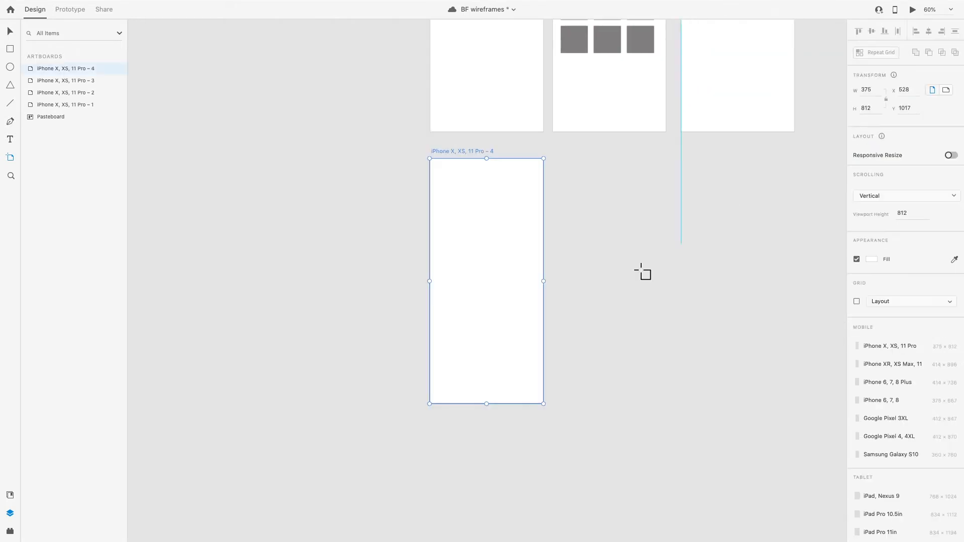
pyautogui.scroll(-3, 605, 277)
pyautogui.press('v')
pyautogui.moveTo(587, 225); pyautogui.dragTo(433, 169)
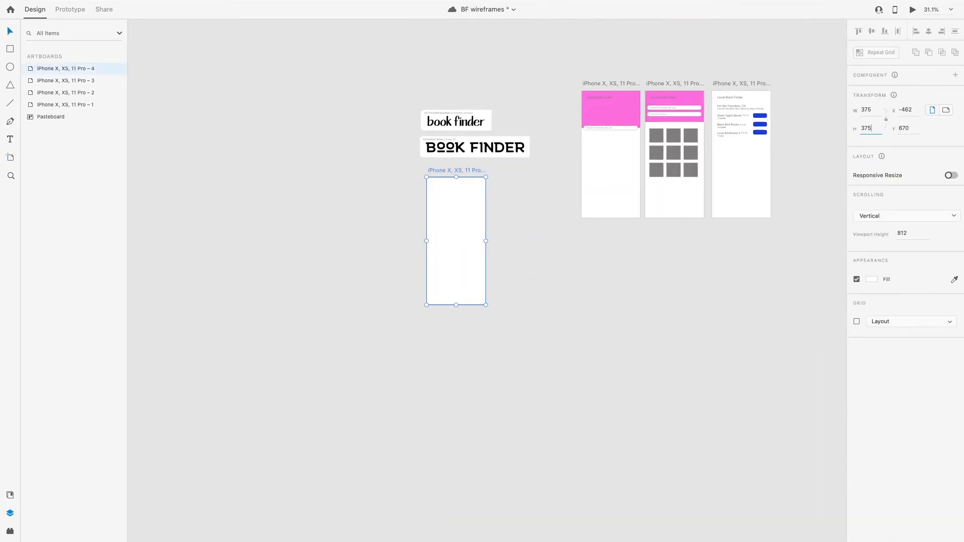
# Set the new artboard's height to 375 and align it closer beneath the lettering samples
pyautogui.press('Return')
pyautogui.scroll(5, 444, 189)
pyautogui.moveTo(433, 151); pyautogui.dragTo(414, 129)
pyautogui.scroll(2, 429, 181)
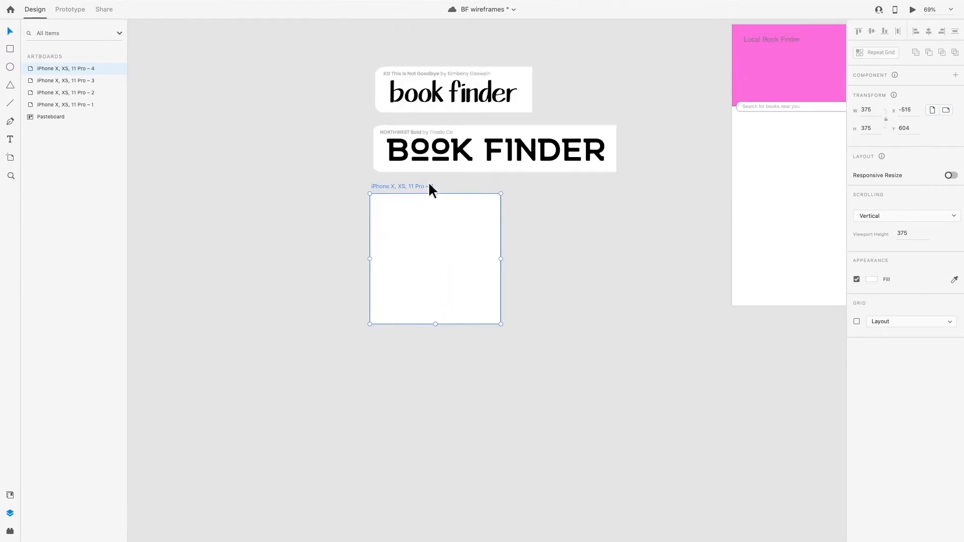
# Add the text Book Finder on the square artboard in the KG This Is Not Goodbye font
pyautogui.press('t')
pyautogui.moveTo(381, 236); pyautogui.dragTo(463, 267)
pyautogui.press('Escape')
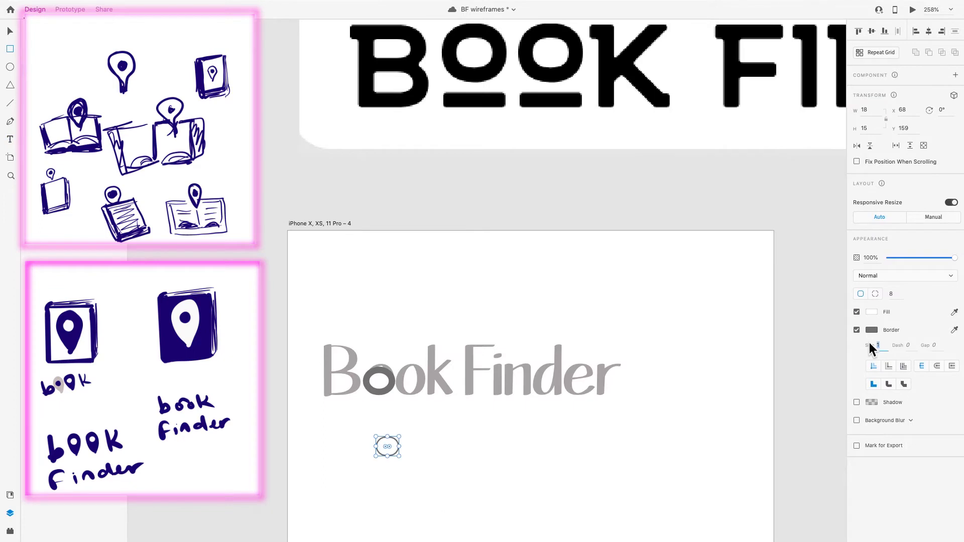
pyautogui.press('Up')
pyautogui.press('Up')
pyautogui.press('Up')
pyautogui.scroll(-5, 494, 468)
pyautogui.press('Escape')
# Replace the two o's in Book with a pair of rounded gray rings and lock the lettering
pyautogui.moveTo(457, 457); pyautogui.dragTo(474, 433)
pyautogui.moveTo(451, 415); pyautogui.dragTo(419, 495)
pyautogui.moveTo(472, 438); pyautogui.dragTo(471, 404)
pyautogui.moveTo(542, 399)
pyautogui.mouseDown()
pyautogui.moveTo(618, 349)
pyautogui.moveTo(540, 387)
pyautogui.moveTo(587, 390)
pyautogui.moveTo(541, 386)
pyautogui.mouseUp()
pyautogui.doubleClick(558, 352)
pyautogui.press('BackSpace')
pyautogui.press('BackSpace')
pyautogui.doubleClick(450, 382)
pyautogui.press('super+l')
pyautogui.scroll(5, 467, 414)
# Draw a curved bridge between the two rings with the Pen tool and set its border size to 3
pyautogui.press('p')
pyautogui.click(424, 371)
pyautogui.click(443, 357)
pyautogui.click(463, 371)
pyautogui.doubleClick(443, 357)
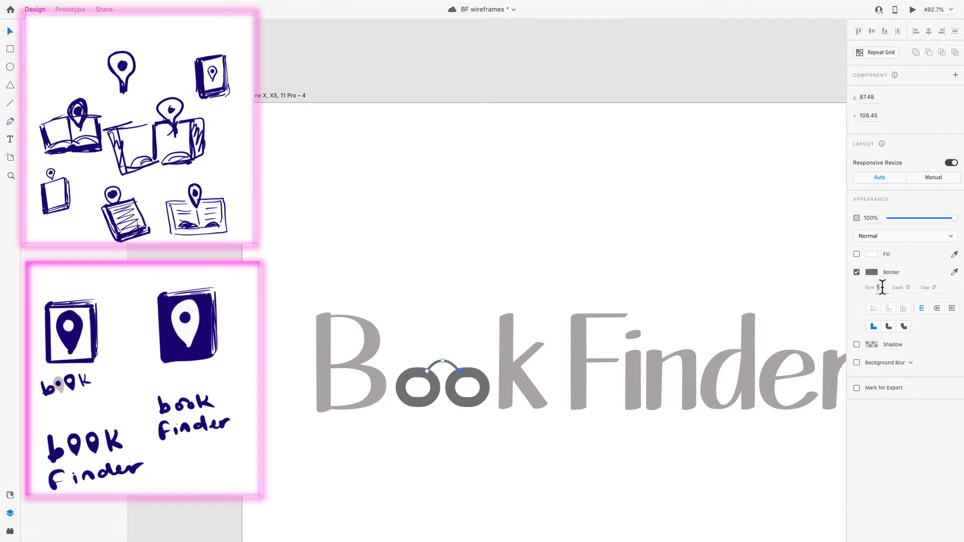
pyautogui.write('3')
pyautogui.press('Return')
# Duplicate the logo below the original and change the copy's lettering to lowercase book finder
pyautogui.scroll(-5, 579, 477)
pyautogui.click(552, 347)
pyautogui.press('super+l')
pyautogui.click(954, 403)
pyautogui.click(355, 474)
pyautogui.click(384, 348)
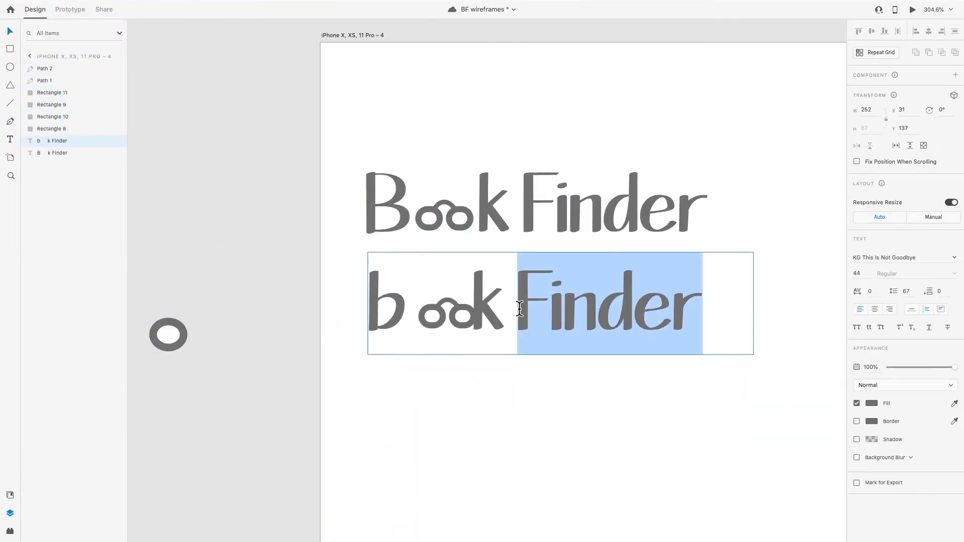
pyautogui.write('finder')
pyautogui.hotkey('ctrl', 'a')
pyautogui.press('Escape')
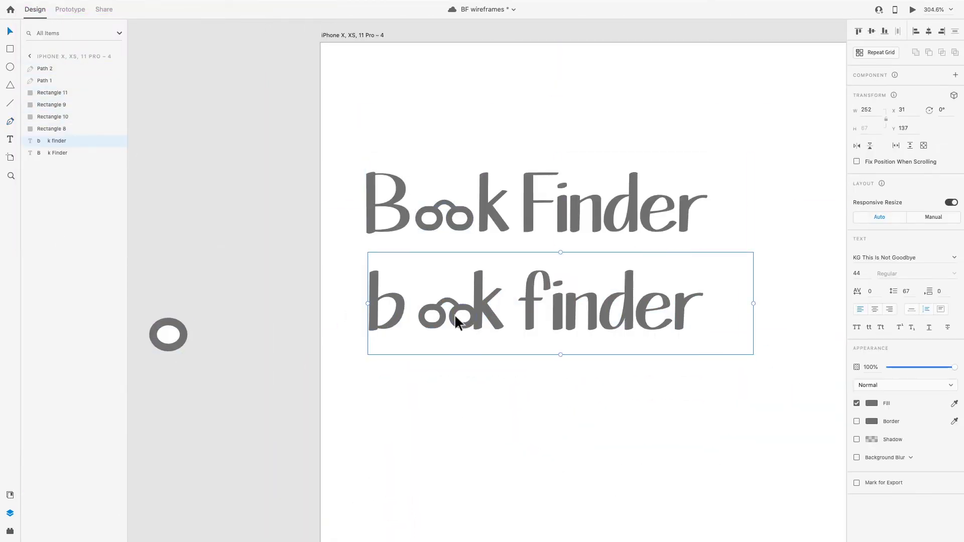
# Place the Book Finder logo in the headers of the first two phone screens
pyautogui.scroll(-5, 401, 315)
pyautogui.scroll(3, 431, 383)
pyautogui.scroll(-1, 358, 379)
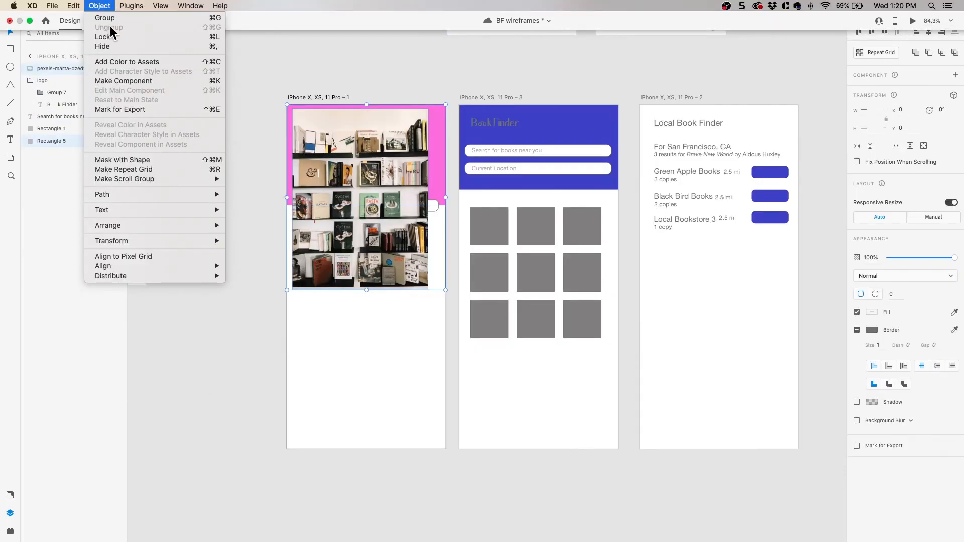
pyautogui.click(114, 160)
pyautogui.scroll(5, 360, 171)
pyautogui.doubleClick(360, 179)
pyautogui.moveTo(463, 338); pyautogui.dragTo(452, 328)
pyautogui.moveTo(491, 429); pyautogui.dragTo(526, 473)
pyautogui.scroll(-1, 527, 474)
pyautogui.moveTo(522, 441); pyautogui.dragTo(533, 459)
# Send the masked bookshelf photo behind the logo and search field on the first phone screen
pyautogui.click(412, 494)
pyautogui.scroll(-5, 253, 378)
pyautogui.scroll(4, 298, 294)
pyautogui.click(254, 276)
pyautogui.moveTo(45, 68); pyautogui.dragTo(47, 158)
pyautogui.click(285, 415)
# Cover the bookshelf photo with a borderless rectangle about 403 by 265, filled with the second screen's header blue at 48% opacity
pyautogui.scroll(-1, 285, 414)
pyautogui.scroll(-1, 285, 415)
pyautogui.hscroll(-1, 285, 415)
pyautogui.press('r')
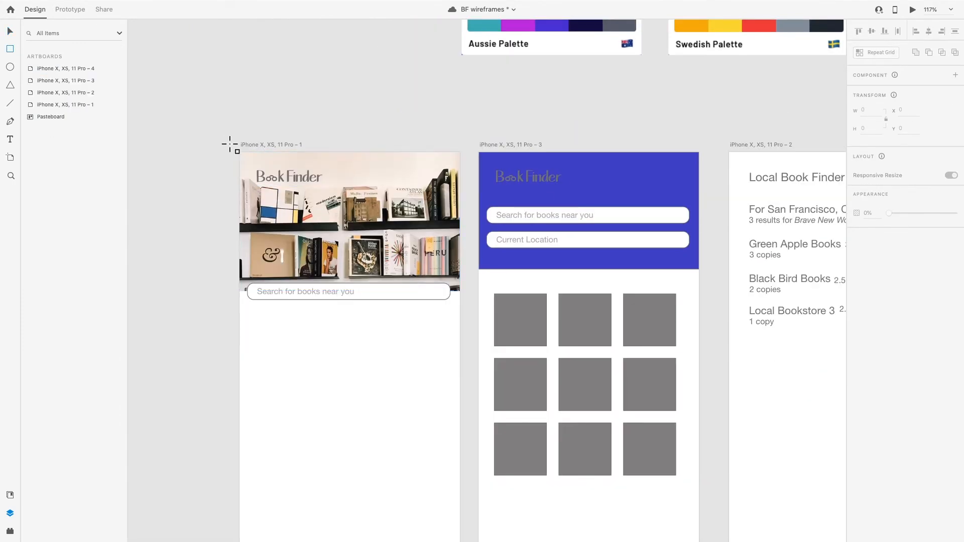
pyautogui.moveTo(230, 145); pyautogui.dragTo(466, 300)
pyautogui.click(857, 330)
pyautogui.click(954, 312)
pyautogui.click(690, 261)
pyautogui.moveTo(955, 258); pyautogui.dragTo(921, 257)
# Compare the bookshelf header with the blue overlay hidden and shown
pyautogui.press('v')
pyautogui.click(205, 251)
pyautogui.click(360, 214)
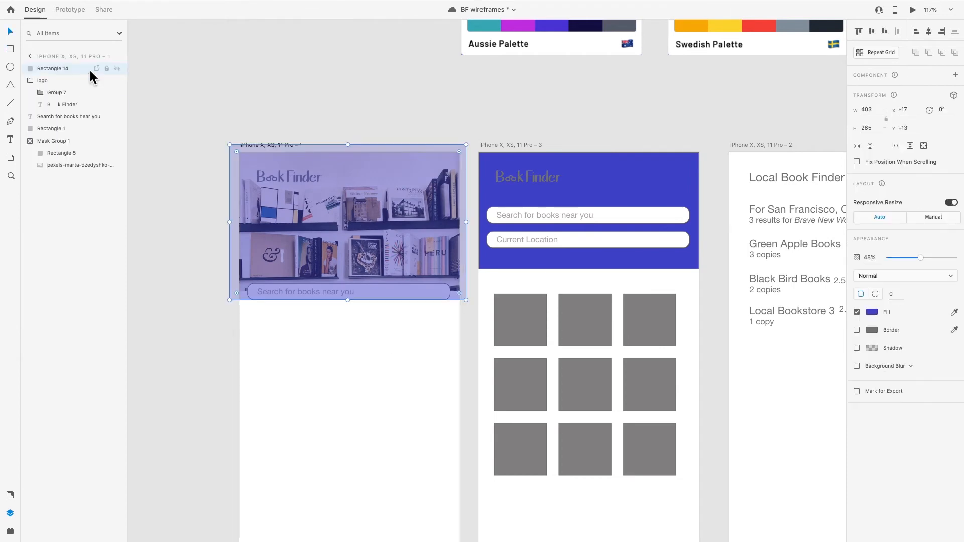
pyautogui.click(118, 68)
pyautogui.click(118, 68)
pyautogui.click(299, 366)
# Group the search field with its placeholder text and bring the group above the blue overlay
pyautogui.scroll(3, 299, 366)
pyautogui.scroll(-4, 299, 366)
pyautogui.click(323, 255)
pyautogui.click(311, 344)
pyautogui.click(69, 129)
pyautogui.keyDown('shift'); pyautogui.click(63, 118); pyautogui.keyUp('shift')
pyautogui.press('super+g')
pyautogui.moveTo(47, 118); pyautogui.dragTo(42, 62)
# Nudge the grouped search field slightly down on the first phone screen
pyautogui.click(201, 211)
pyautogui.click(393, 301)
pyautogui.press('Down')
pyautogui.press('Down')
pyautogui.press('Down')
pyautogui.press('Down')
pyautogui.press('Down')
pyautogui.press('Down')
pyautogui.press('Down')
pyautogui.press('Down')
pyautogui.press('Down')
pyautogui.press('Down')
pyautogui.press('Down')
pyautogui.press('Down')
pyautogui.press('Down')
pyautogui.press('Down')
pyautogui.press('Down')
pyautogui.press('Down')
pyautogui.click(376, 329)
pyautogui.scroll(-3, 370, 314)
pyautogui.scroll(-2, 360, 297)
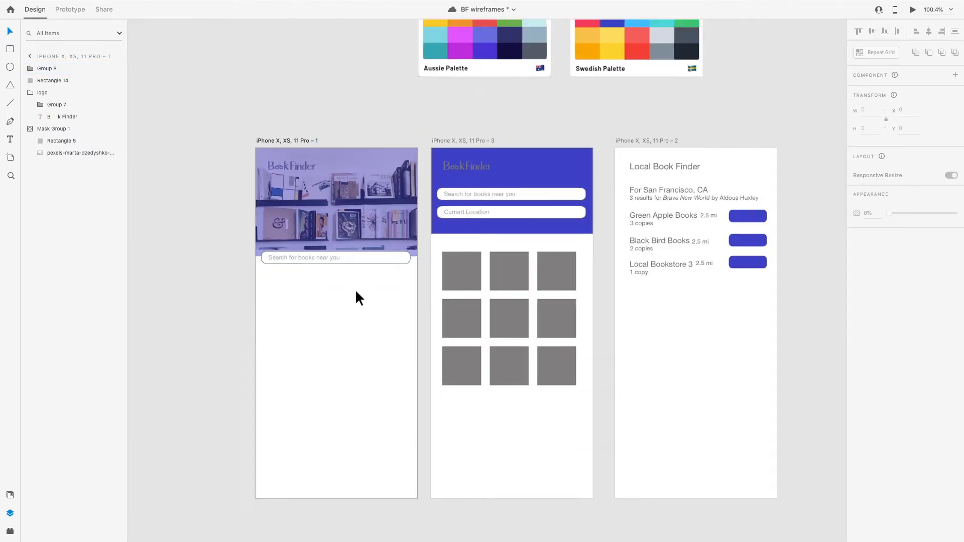
# Extend the bookshelf photo's mask down to a height of about 595, with the search field moved up over the photo
pyautogui.scroll(1, 356, 291)
pyautogui.moveTo(360, 260); pyautogui.dragTo(339, 420)
pyautogui.click(351, 234)
pyautogui.click(336, 243)
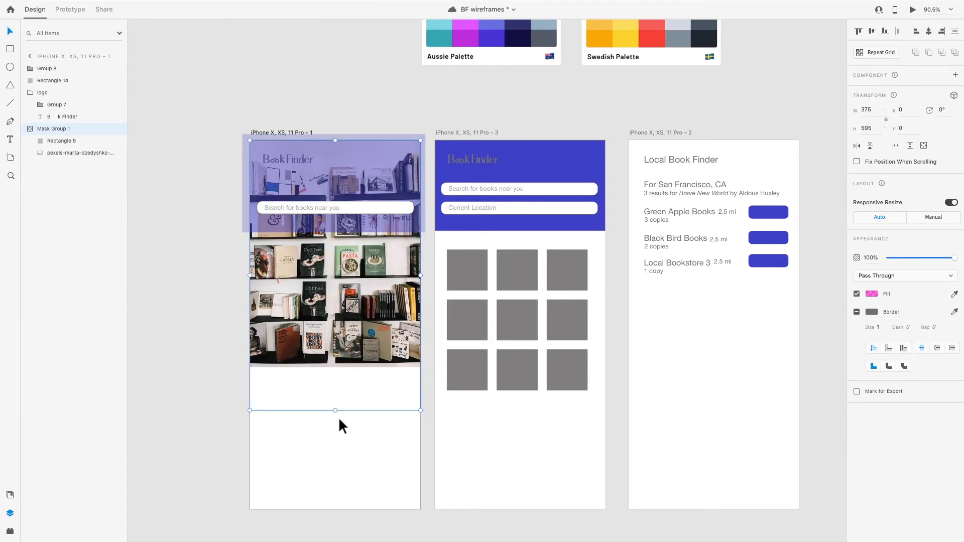
# Stretch the blue overlay down to cover the whole bookshelf photo
pyautogui.click(336, 223)
pyautogui.moveTo(335, 232); pyautogui.dragTo(331, 368)
pyautogui.click(185, 304)
# Add the text "Search for books in your area" below the search field on the first phone screen
pyautogui.scroll(2, 291, 293)
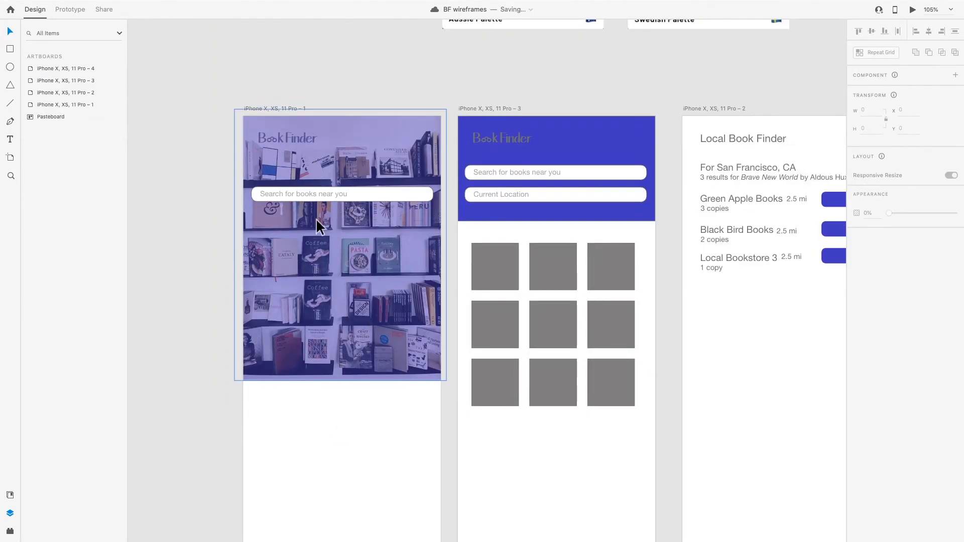
pyautogui.click(279, 234)
pyautogui.press('t')
pyautogui.moveTo(279, 238); pyautogui.dragTo(388, 274)
pyautogui.write('Search for books in')
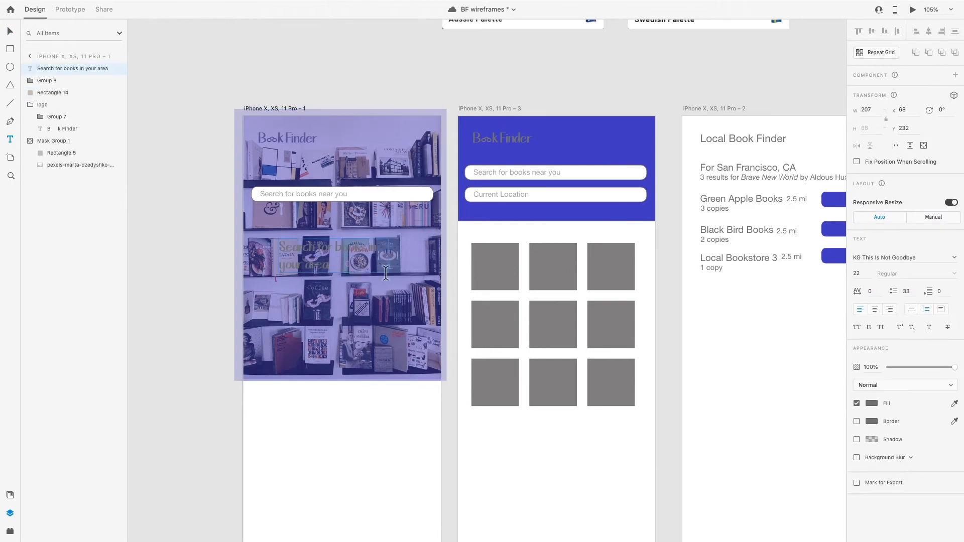
# Format the new headline as Helvetica Neue Bold with a white fill
pyautogui.press('super+a')
pyautogui.click(954, 258)
pyautogui.write('Hel')
pyautogui.click(890, 278)
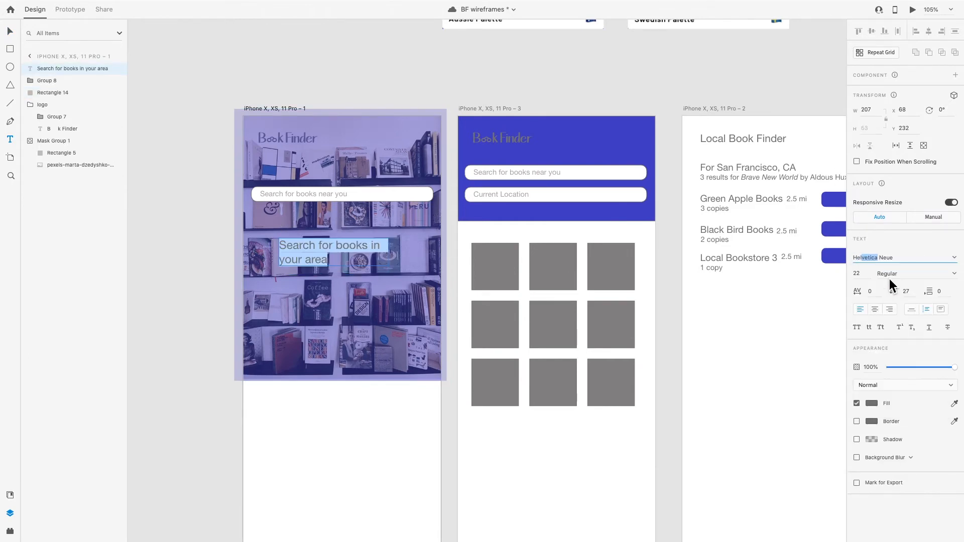
pyautogui.click(872, 403)
pyautogui.click(751, 342)
pyautogui.click(903, 274)
pyautogui.click(899, 376)
# Move the grouped search field down on the photo to make room for the headline
pyautogui.press('v')
pyautogui.click(370, 192)
pyautogui.hotkey('shift', 'Down')
pyautogui.hotkey('shift', 'Down')
pyautogui.hotkey('shift', 'Down')
pyautogui.hotkey('shift', 'Down')
pyautogui.hotkey('shift', 'Down')
# Move the headline up above the search field, center-align its text and center it horizontally on the artboard
pyautogui.click(309, 244)
pyautogui.hotkey('shift', 'Up')
pyautogui.hotkey('shift', 'Up')
pyautogui.hotkey('shift', 'Up')
pyautogui.hotkey('shift', 'Up')
pyautogui.hotkey('shift', 'Up')
pyautogui.hotkey('shift', 'Up')
pyautogui.hotkey('shift', 'Up')
pyautogui.hotkey('shift', 'Up')
pyautogui.hotkey('shift', 'Up')
pyautogui.hotkey('shift', 'Up')
pyautogui.hotkey('shift', 'Up')
pyautogui.hotkey('shift', 'Up')
pyautogui.hotkey('shift', 'Up')
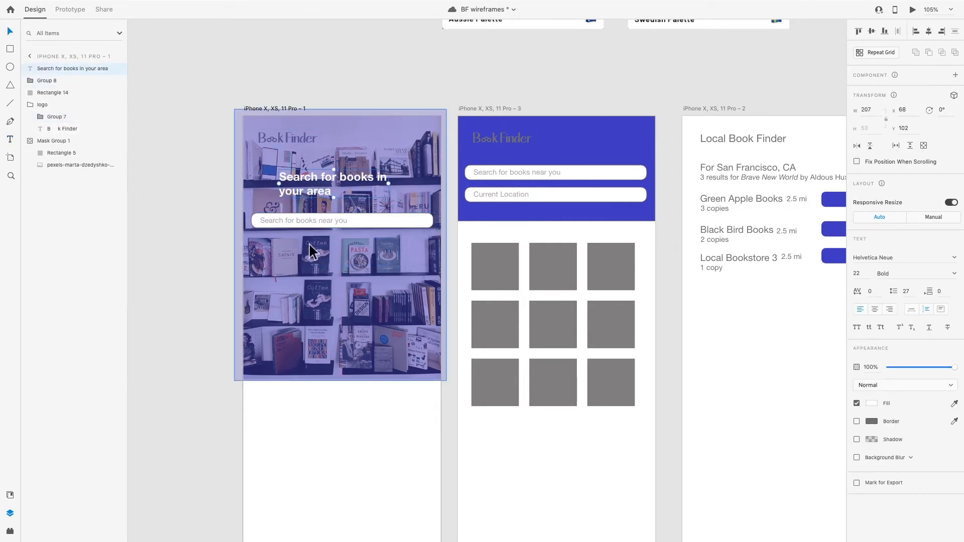
pyautogui.hotkey('ctrl', 'shift', 'c')
pyautogui.hotkey('shift', 'c')
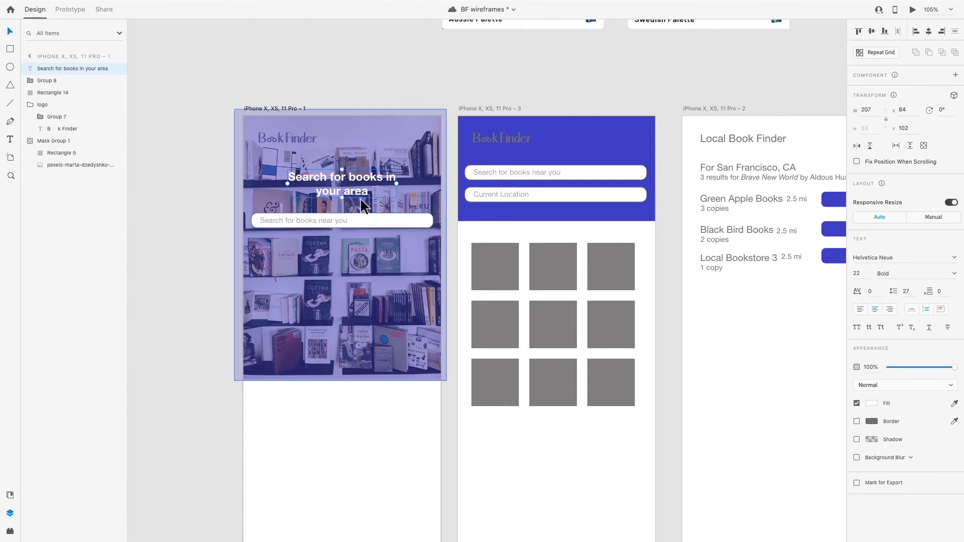
# Extend the bottom edge of the purple overlay on the first phone screen to a height of 527
pyautogui.scroll(1, 330, 411)
pyautogui.click(340, 370)
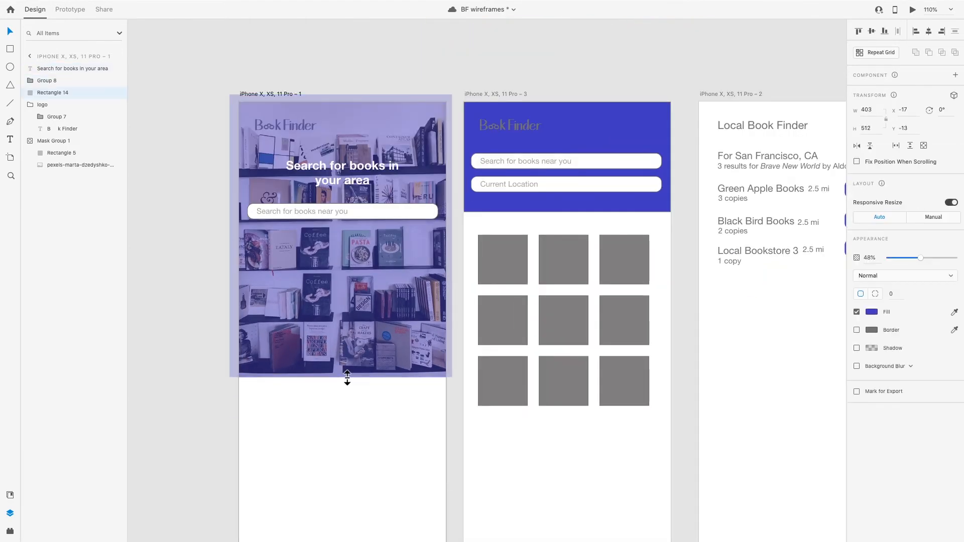
pyautogui.moveTo(347, 376); pyautogui.dragTo(347, 385)
pyautogui.click(335, 472)
pyautogui.scroll(-3, 335, 472)
# Bring the logo group to the front of the first phone screen, above the overlay
pyautogui.click(298, 193)
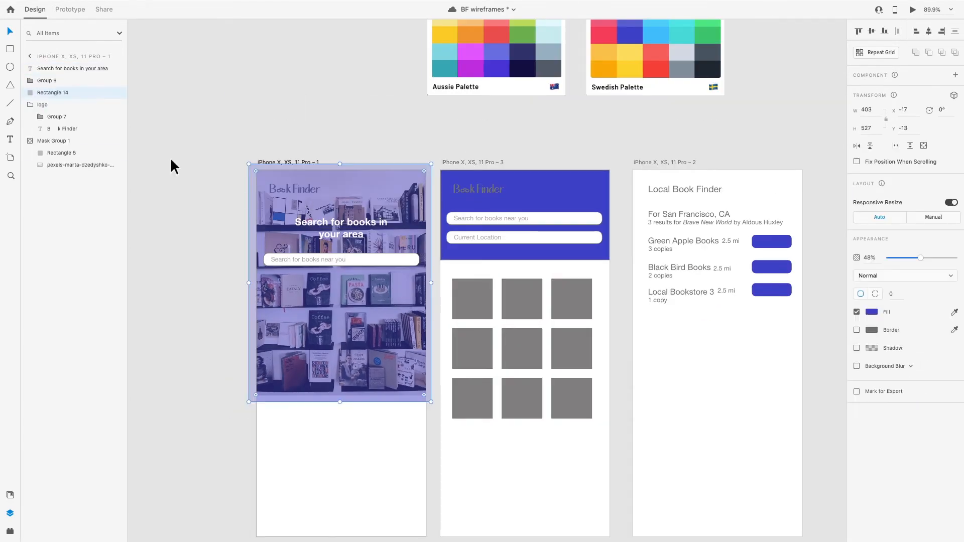
pyautogui.click(40, 106)
pyautogui.press('shift+super+bracketright')
# Set the fill of the logo's lettering on the first phone screen to white
pyautogui.doubleClick(305, 189)
pyautogui.doubleClick(305, 189)
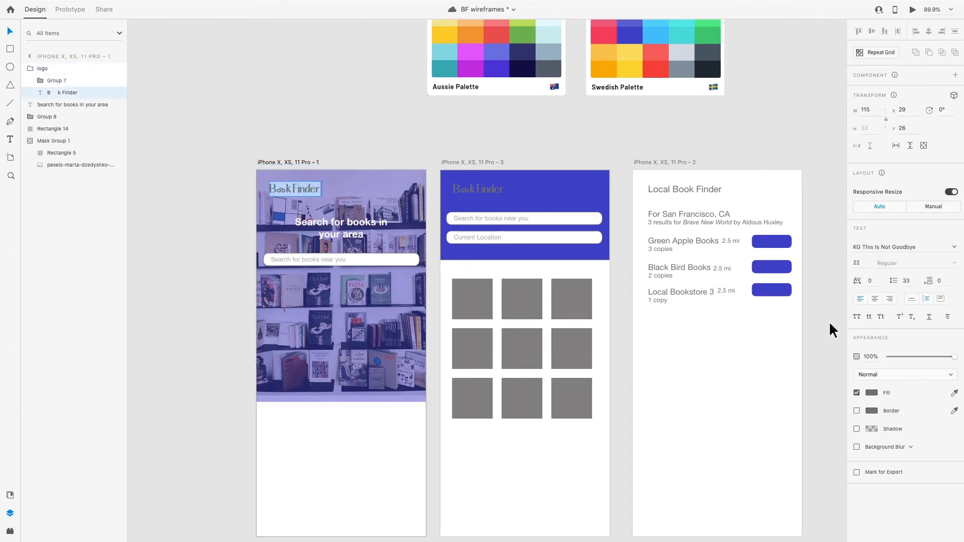
pyautogui.click(872, 393)
pyautogui.moveTo(764, 350); pyautogui.dragTo(740, 289)
pyautogui.click(755, 444)
# Set the border of the logo's glasses icon on the first phone screen to white
pyautogui.scroll(10, 282, 196)
pyautogui.doubleClick(293, 160)
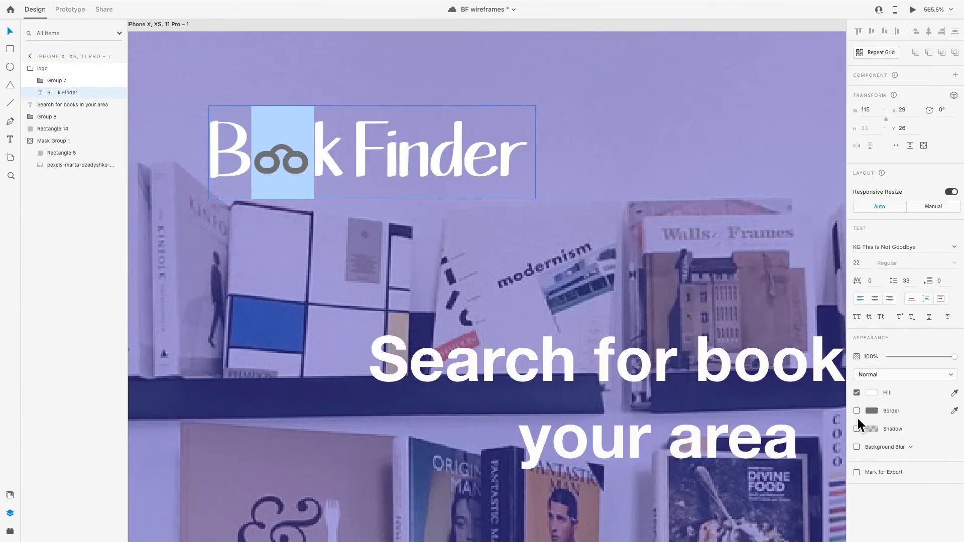
pyautogui.doubleClick(292, 165)
pyautogui.click(59, 82)
pyautogui.click(872, 362)
pyautogui.click(538, 430)
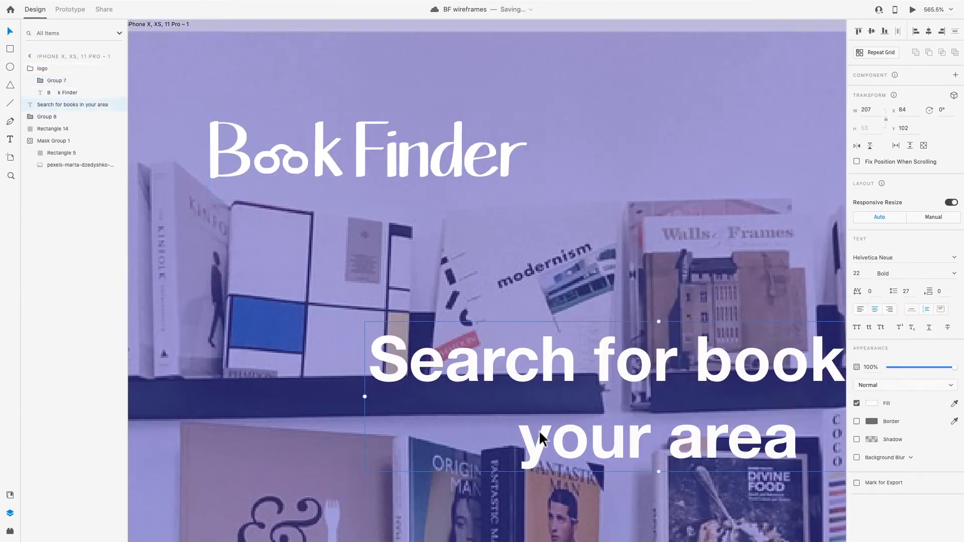
# Recolor the lettering and glasses icon of the second phone screen's logo white
pyautogui.scroll(-5, 538, 430)
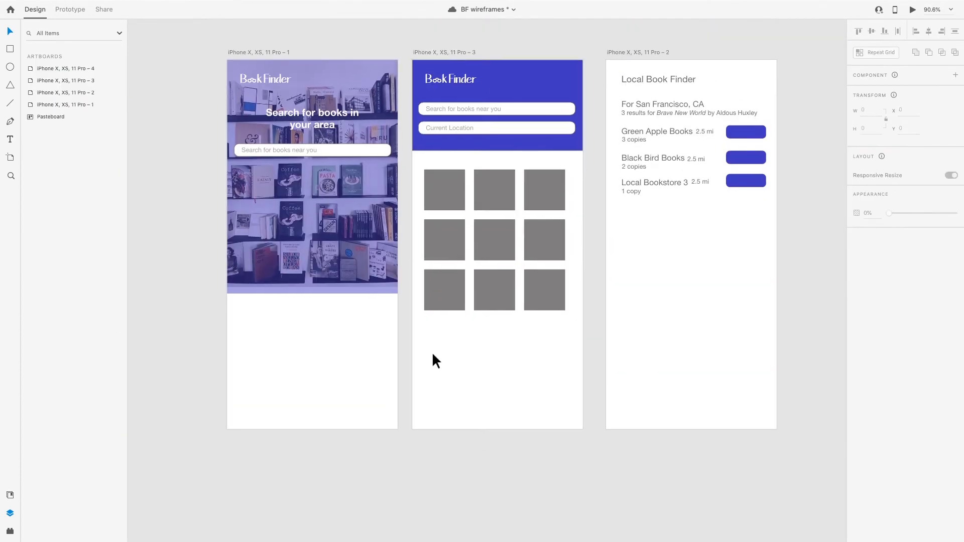
pyautogui.hscroll(3, 367, 146)
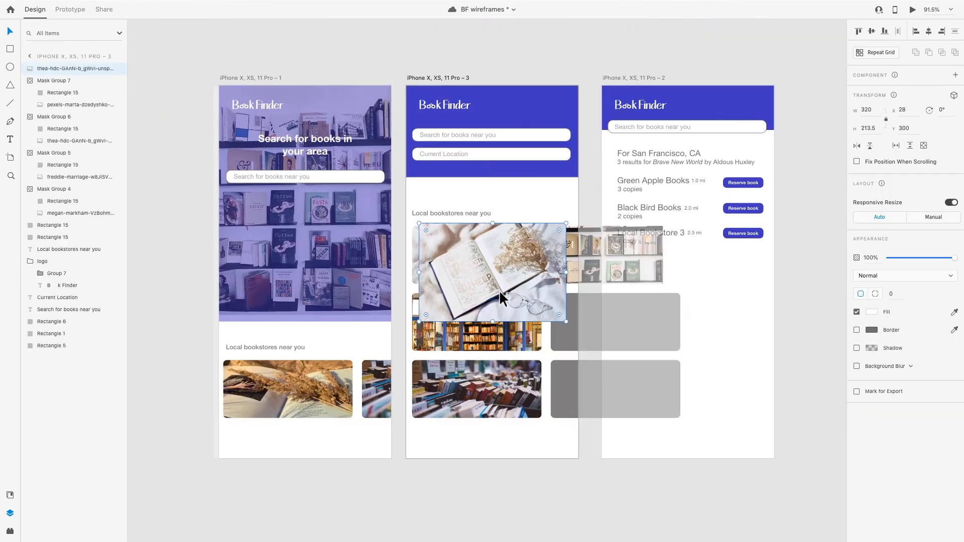
pyautogui.moveTo(499, 290); pyautogui.dragTo(487, 256)
# Import the photo of stacked books on a stool and place it by the lowest gray placeholder on the second phone screen
pyautogui.click(52, 6)
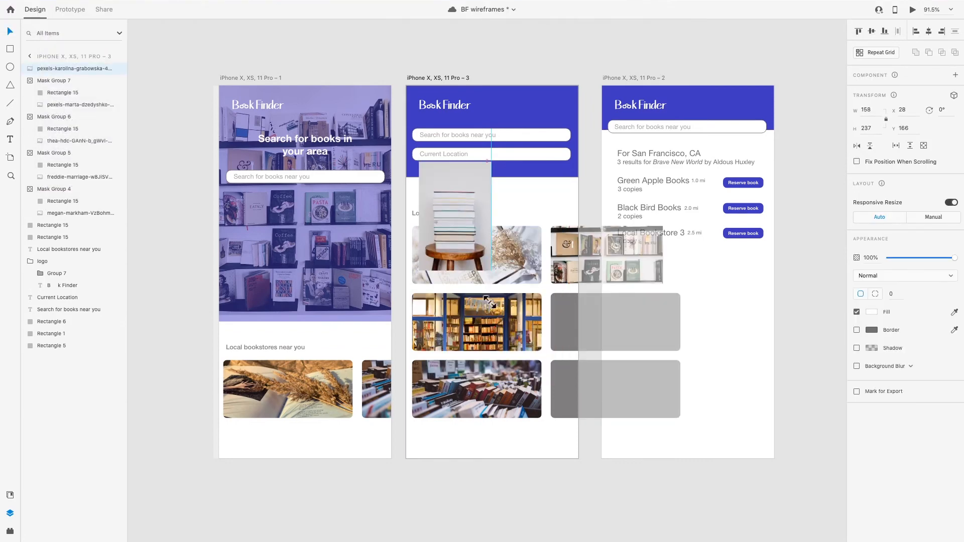
pyautogui.moveTo(451, 239); pyautogui.dragTo(537, 337)
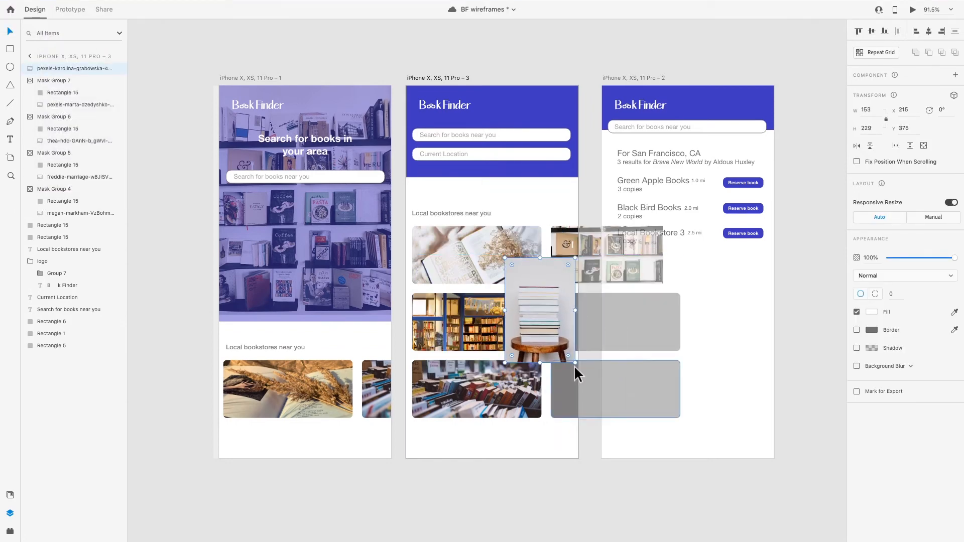
pyautogui.moveTo(536, 316); pyautogui.dragTo(525, 394)
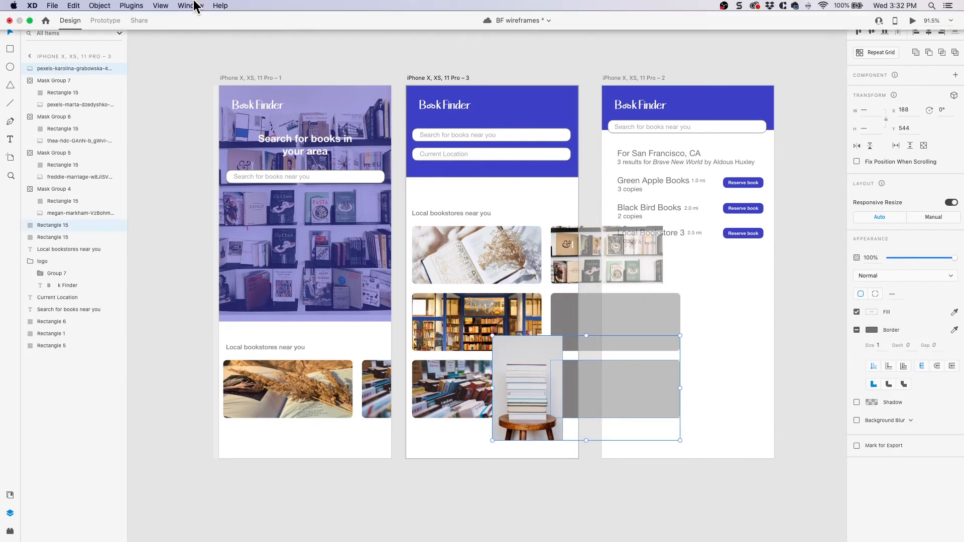
# Mask the stacked-books photo with the lowest gray placeholder, then resize and reposition it to fill the mask
pyautogui.click(101, 6)
pyautogui.click(125, 162)
pyautogui.doubleClick(557, 398)
pyautogui.moveTo(555, 397); pyautogui.dragTo(608, 380)
pyautogui.moveTo(617, 319); pyautogui.dragTo(607, 334)
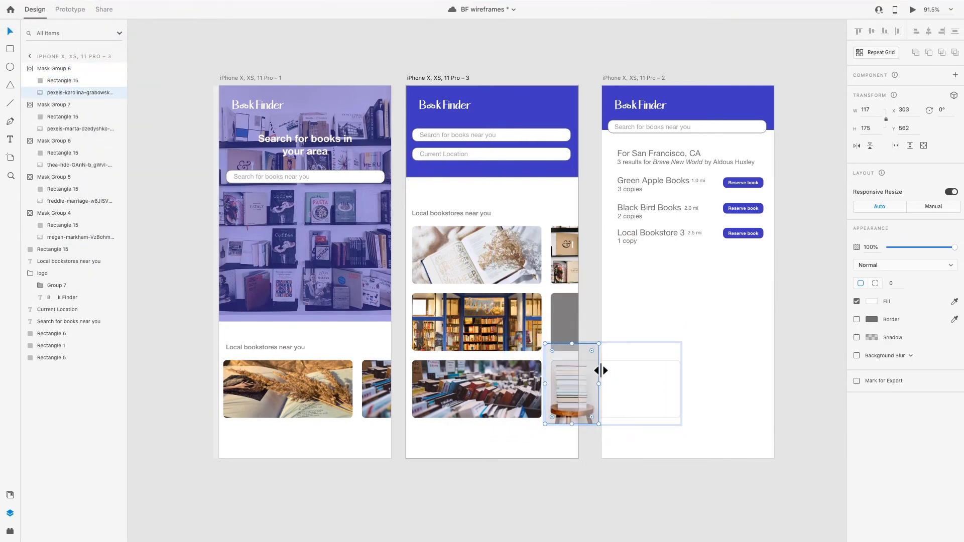
pyautogui.click(528, 452)
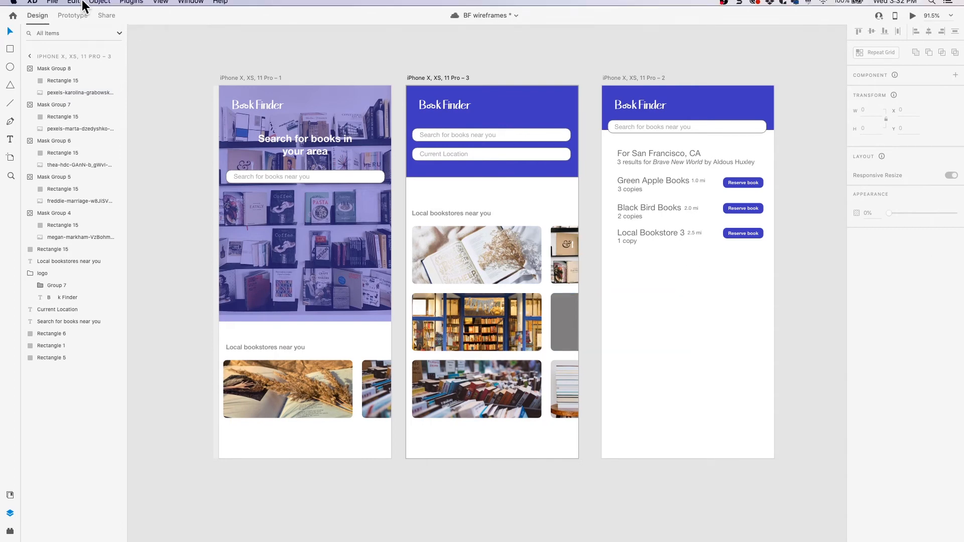
# Import the photo of books beside a bird figurine and move it over the middle gray placeholder on the second phone screen
pyautogui.click(56, 7)
pyautogui.click(76, 159)
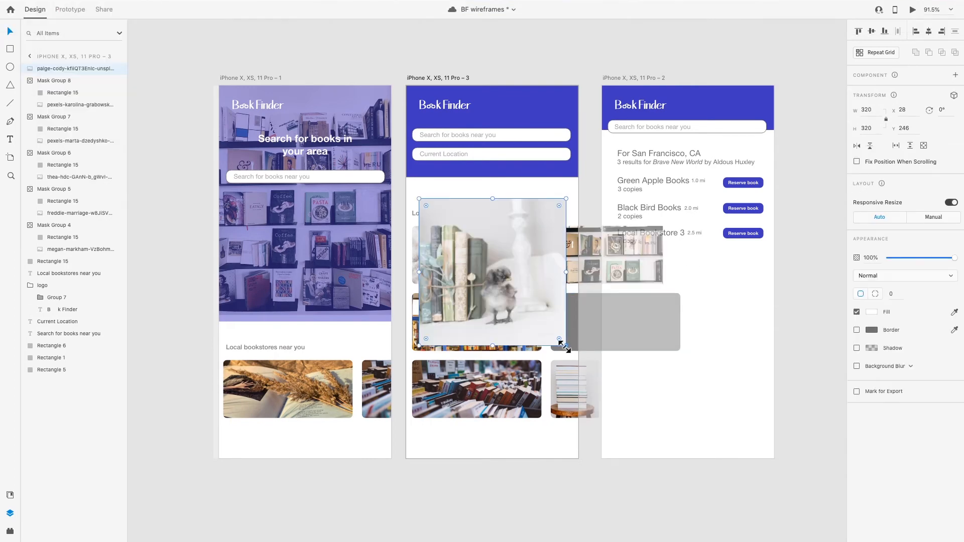
pyautogui.moveTo(564, 347); pyautogui.dragTo(512, 290)
pyautogui.moveTo(458, 260); pyautogui.dragTo(530, 312)
pyautogui.moveTo(584, 342); pyautogui.dragTo(575, 308)
# Mask the bird figurine photo with the middle gray placeholder on the second phone screen
pyautogui.keyDown('shift'); pyautogui.click(618, 333); pyautogui.keyUp('shift')
pyautogui.click(102, 5)
pyautogui.click(120, 158)
pyautogui.doubleClick(563, 331)
pyautogui.click(583, 453)
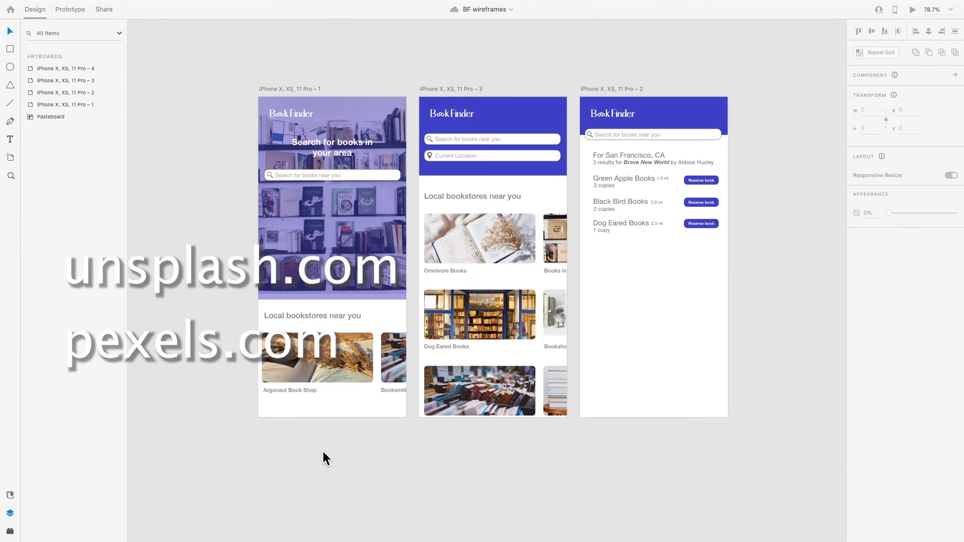
# Review the overall layout of the three styled phone screens, including their headers, bookstore photos and search results
pyautogui.scroll(5, 324, 317)
pyautogui.scroll(3, 324, 309)
pyautogui.hscroll(10, 458, 428)
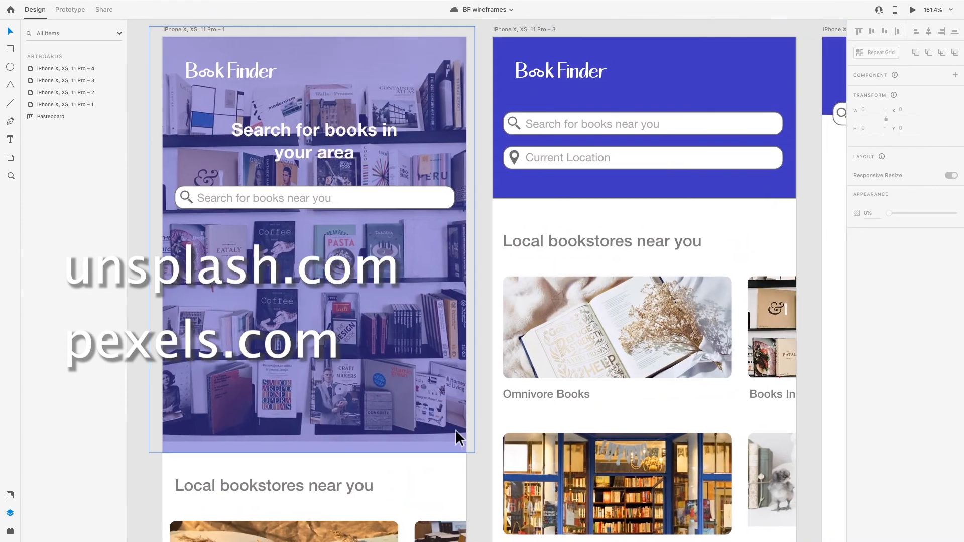
pyautogui.hscroll(-3, 465, 428)
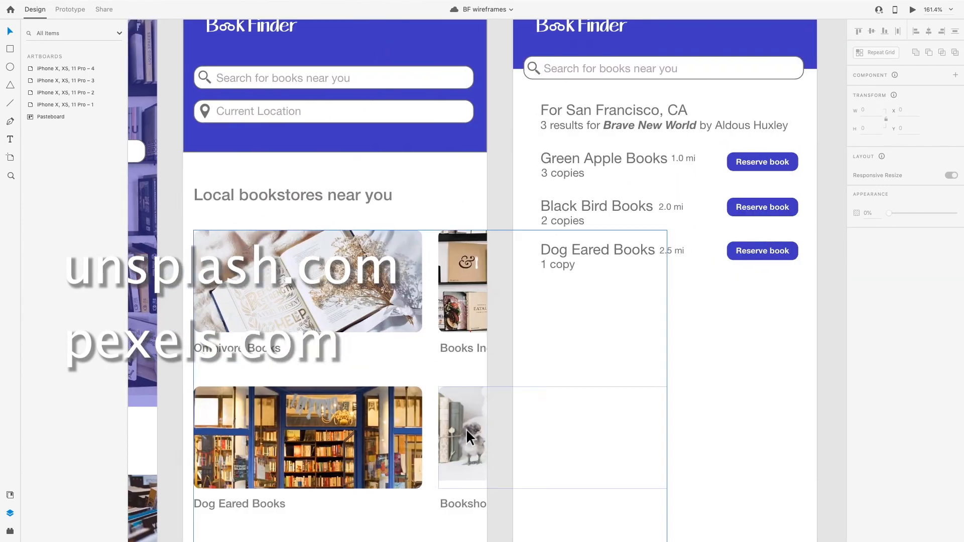
pyautogui.scroll(-5, 465, 429)
pyautogui.scroll(5, 465, 429)
pyautogui.scroll(-4, 466, 429)
pyautogui.hscroll(-3, 465, 429)
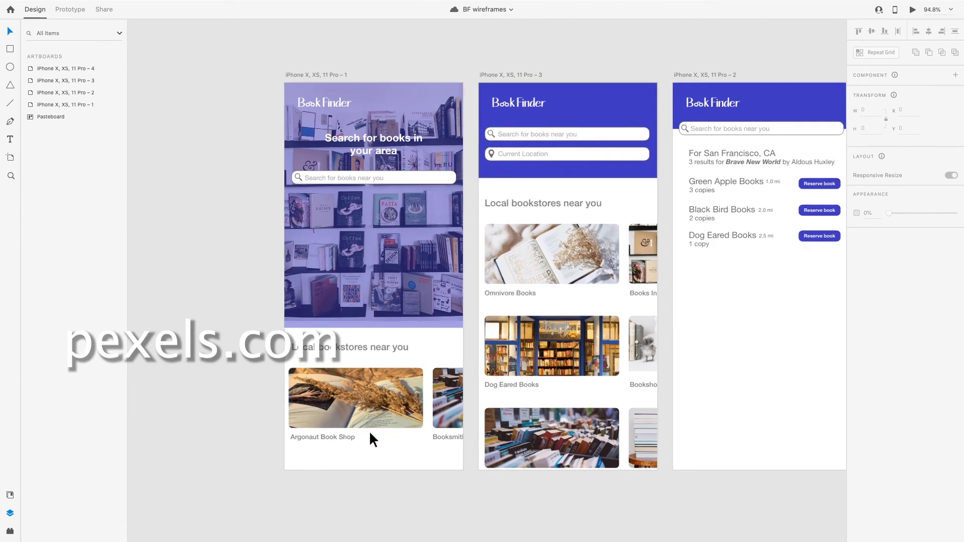
pyautogui.scroll(4, 369, 430)
pyautogui.scroll(-4, 369, 430)
pyautogui.hscroll(2, 370, 430)
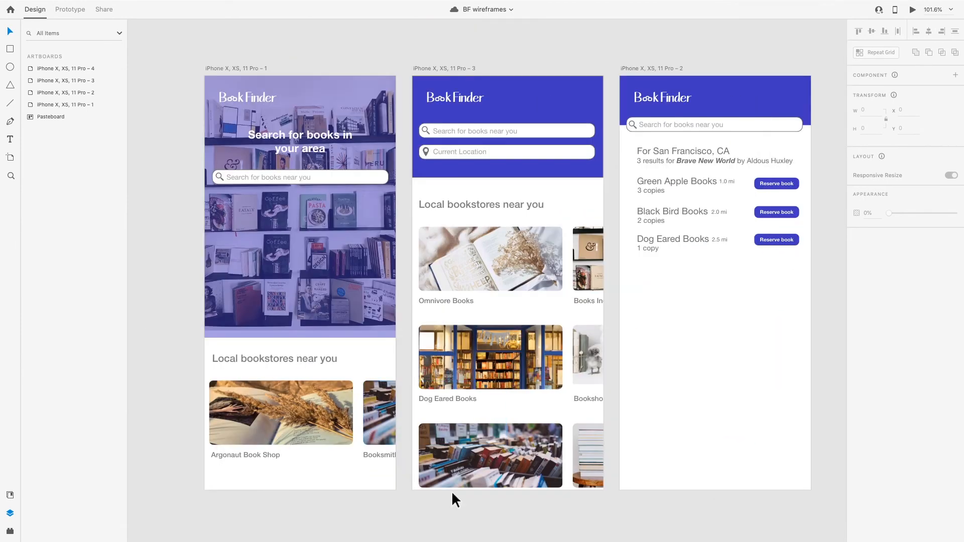
pyautogui.scroll(-1, 451, 490)
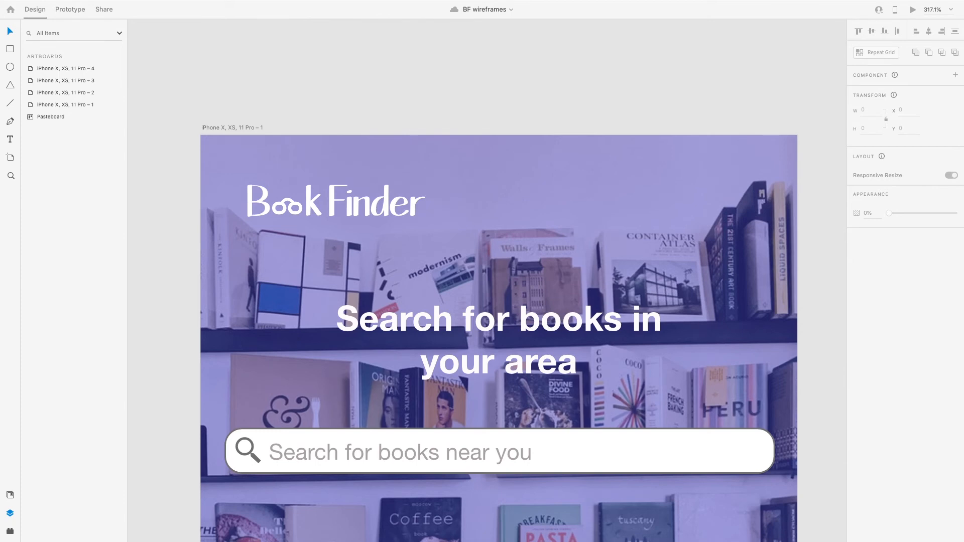
# Examine the logo, search field icons and text of each phone screen up close
pyautogui.hscroll(10, 822, 498)
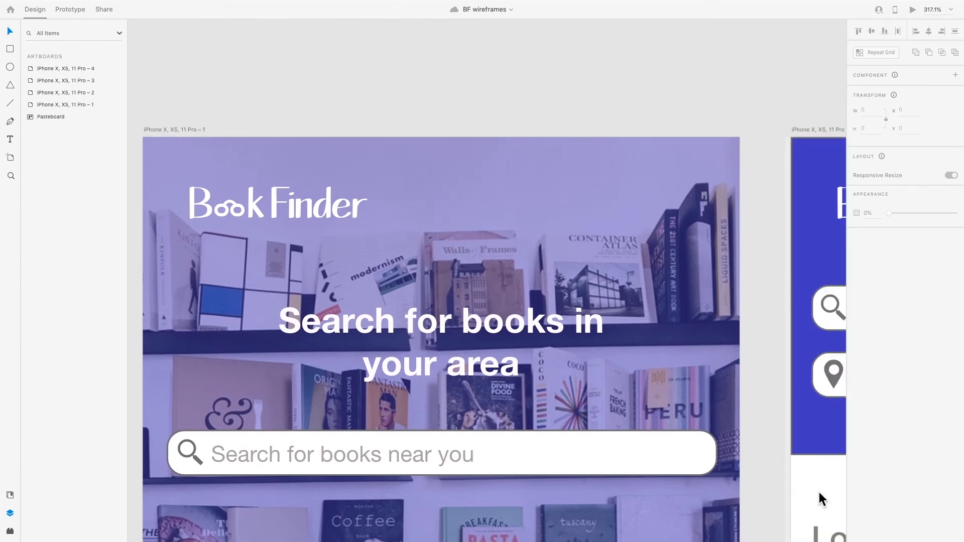
pyautogui.scroll(-3, 822, 499)
pyautogui.hscroll(15, 821, 498)
pyautogui.scroll(-2, 822, 498)
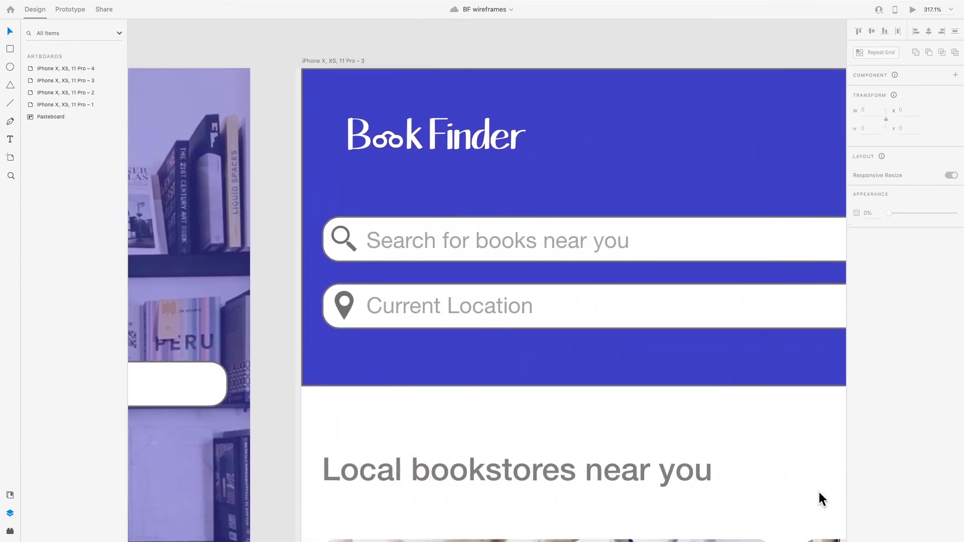
pyautogui.hscroll(15, 822, 499)
pyautogui.scroll(-1, 821, 498)
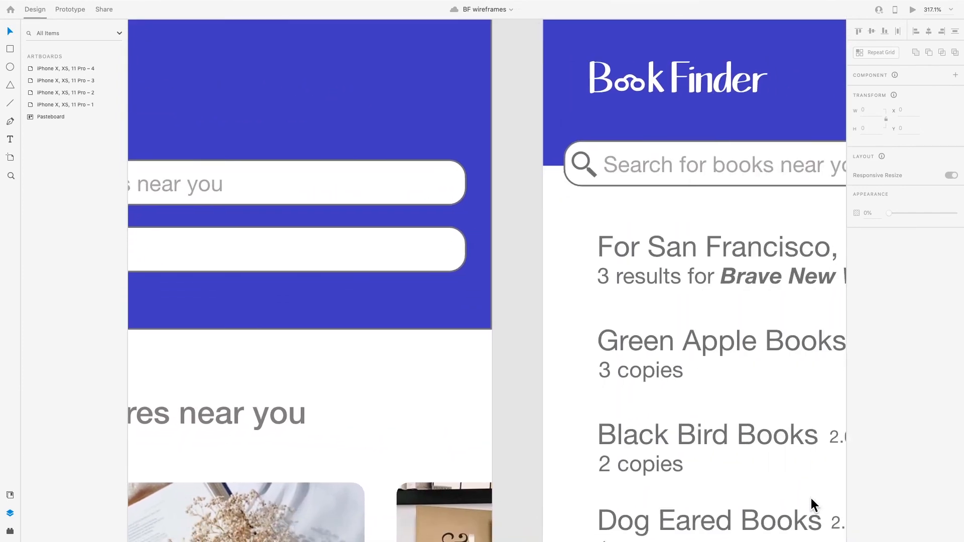
pyautogui.hscroll(-3, 812, 500)
pyautogui.scroll(2, 812, 499)
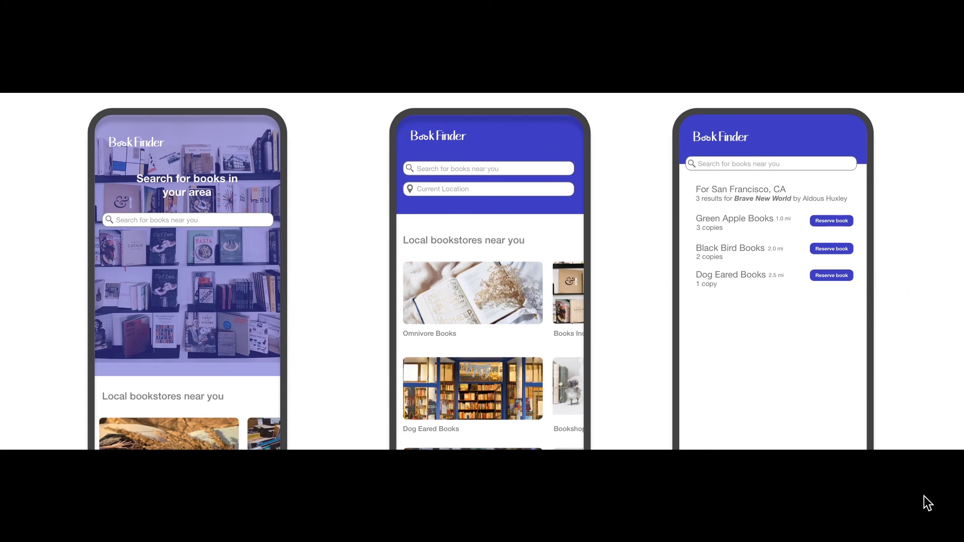
# Review the three finished screens in their phone-frame mockups from header to bottom edge
pyautogui.scroll(-2, 929, 364)
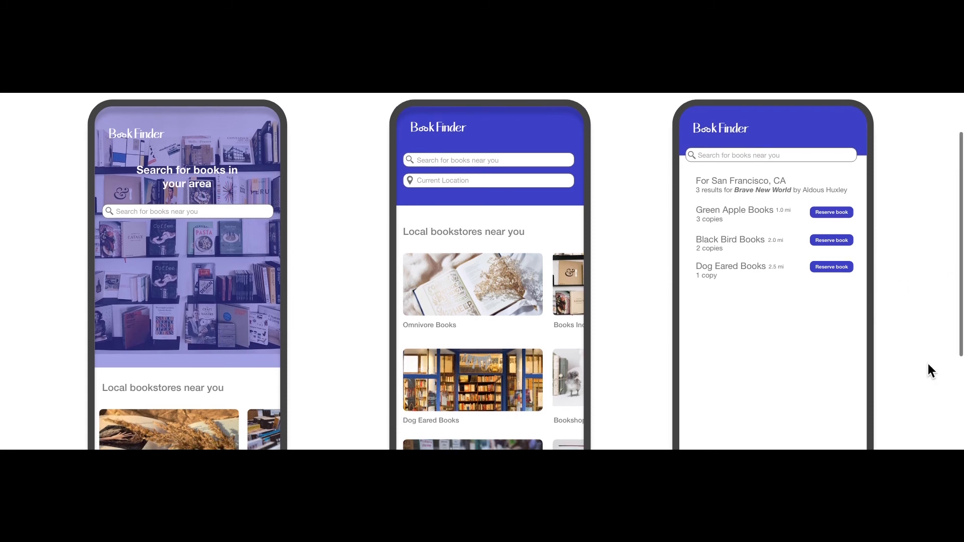
pyautogui.scroll(-4, 928, 365)
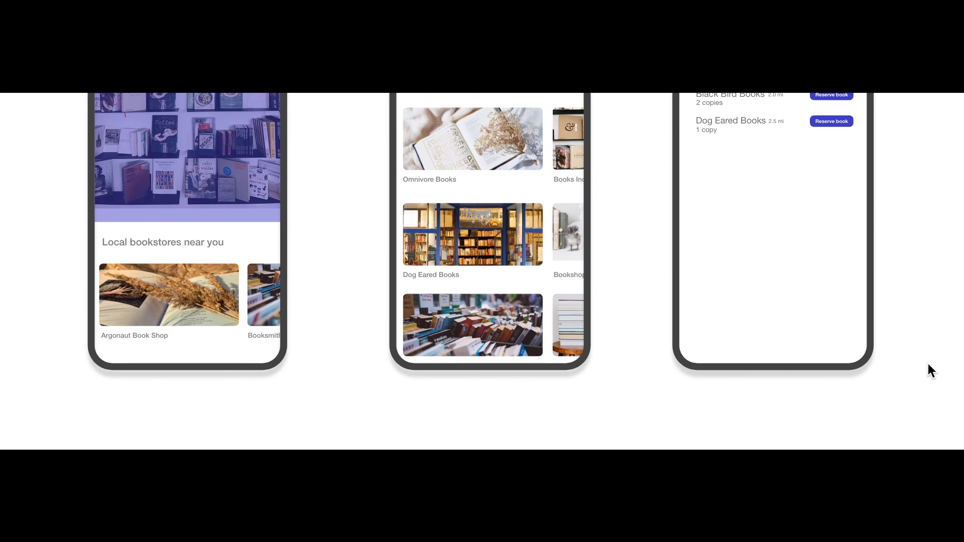
pyautogui.scroll(7, 929, 364)
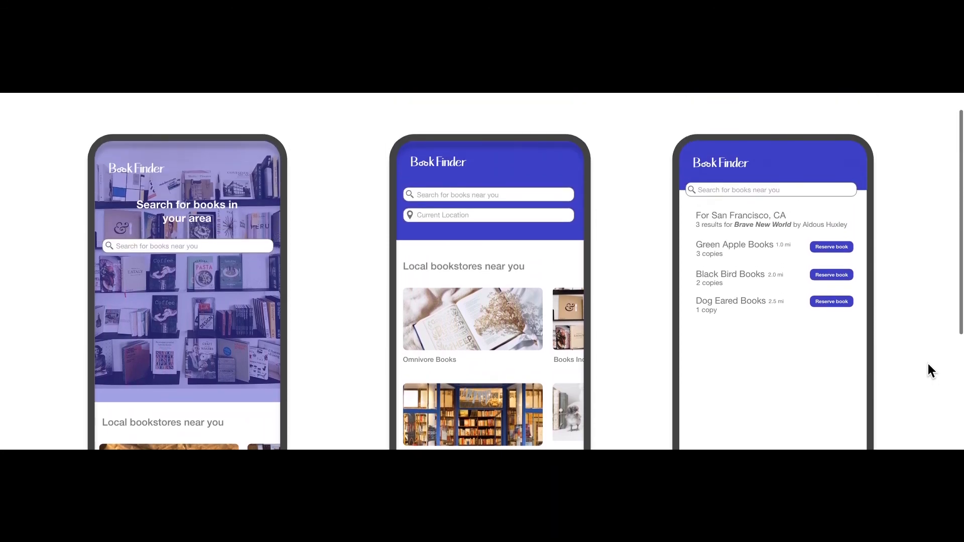
pyautogui.scroll(-1, 928, 365)
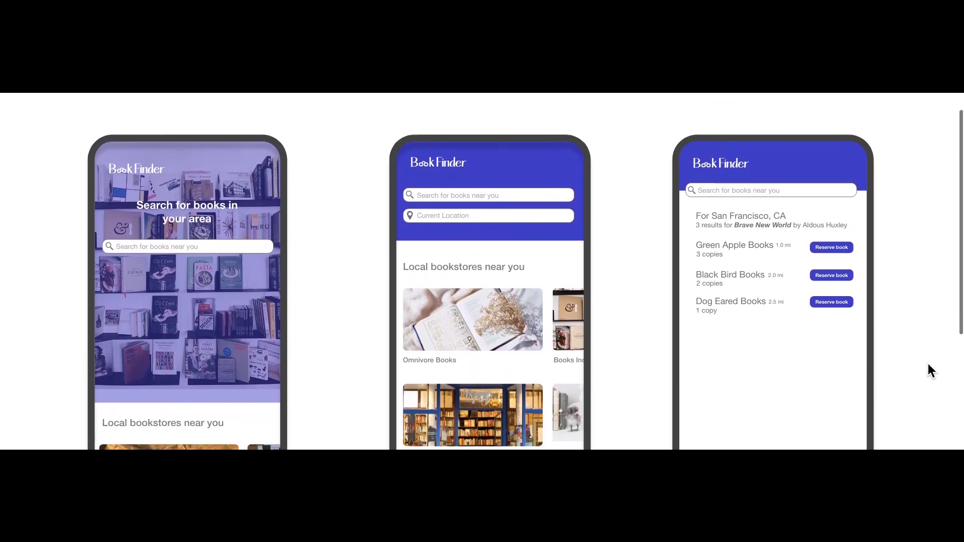
pyautogui.scroll(-1, 928, 370)
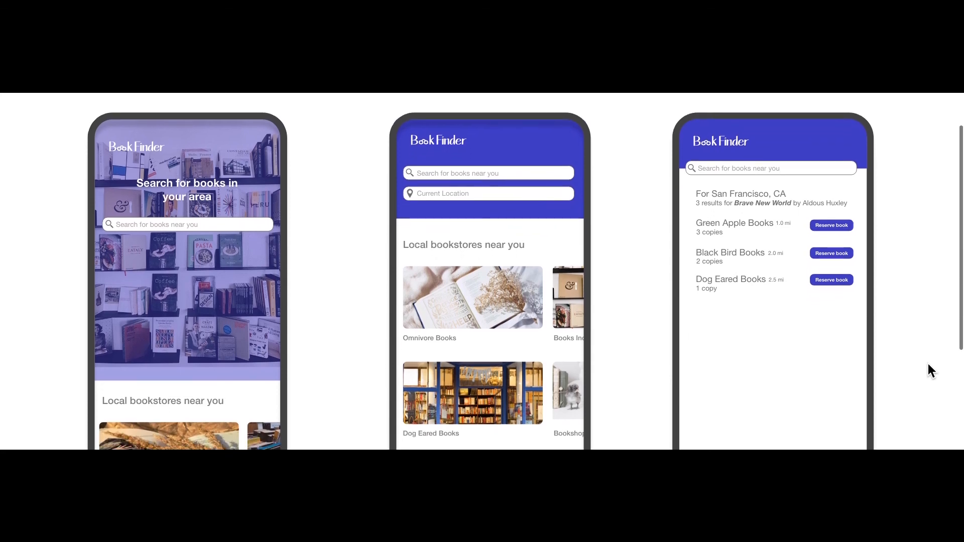
pyautogui.scroll(-2, 928, 365)
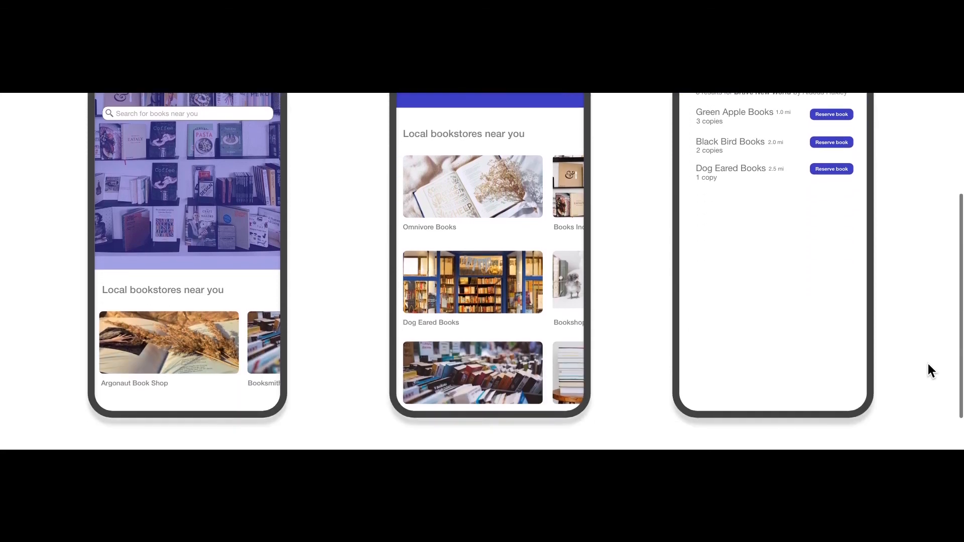
pyautogui.scroll(2, 928, 364)
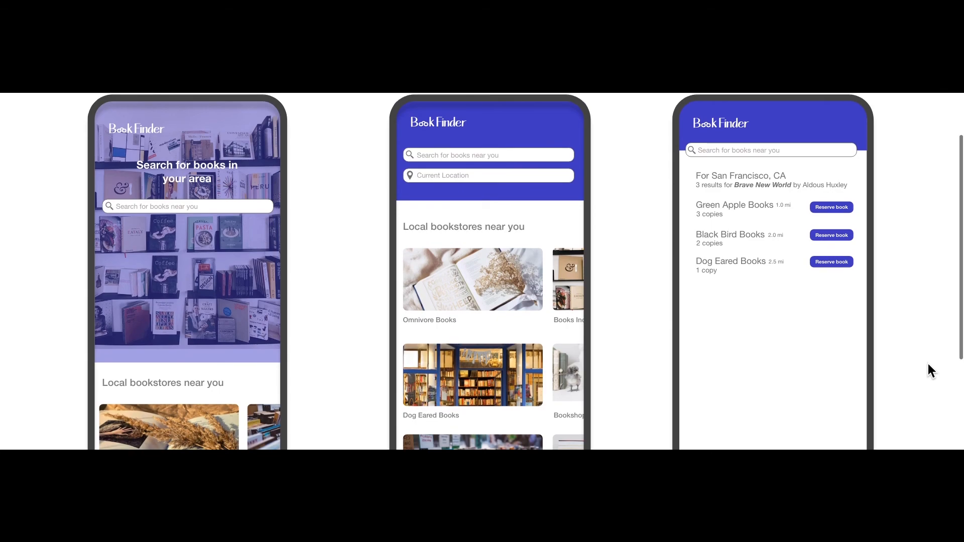